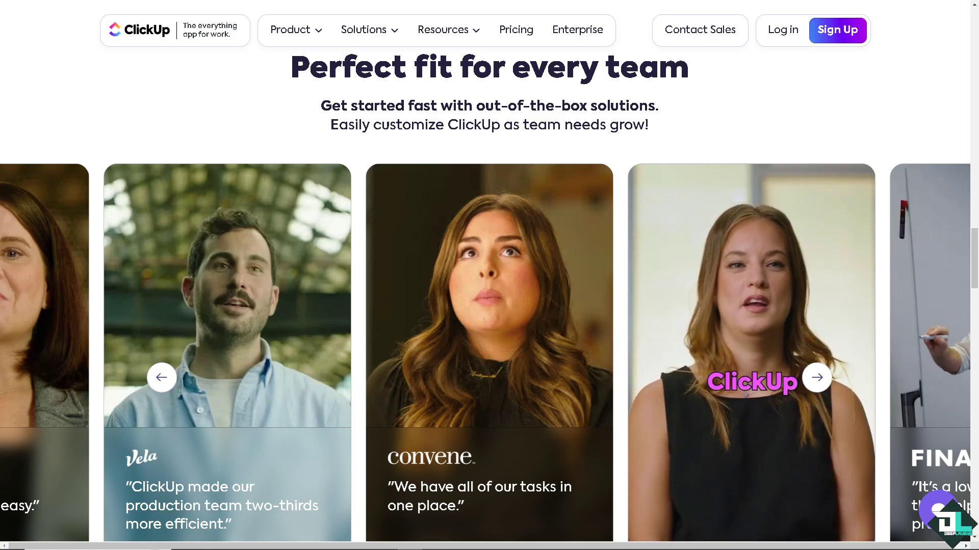
Look over the ClickUp homepage testimonial cards, then bring up the Jira product page.
mouse_move(192, 356)
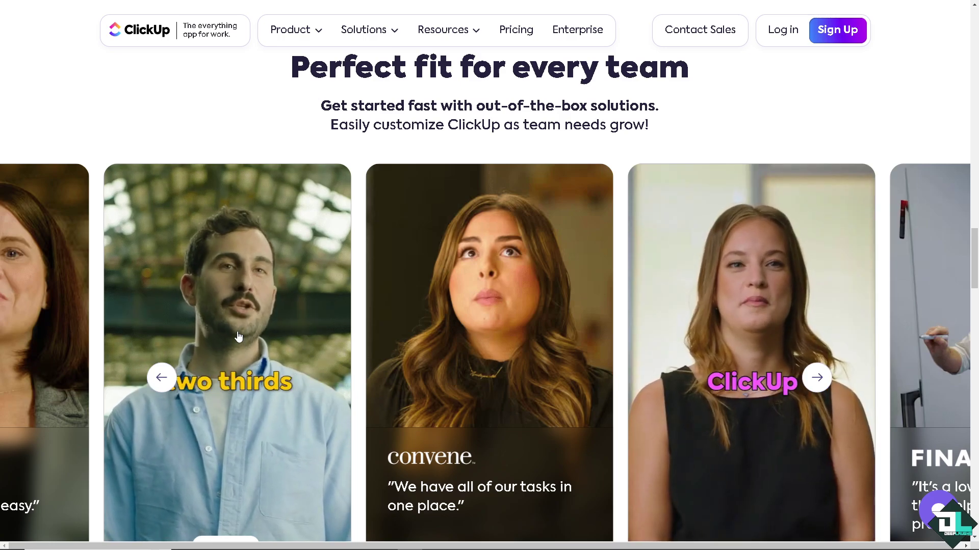
mouse_move(446, 328)
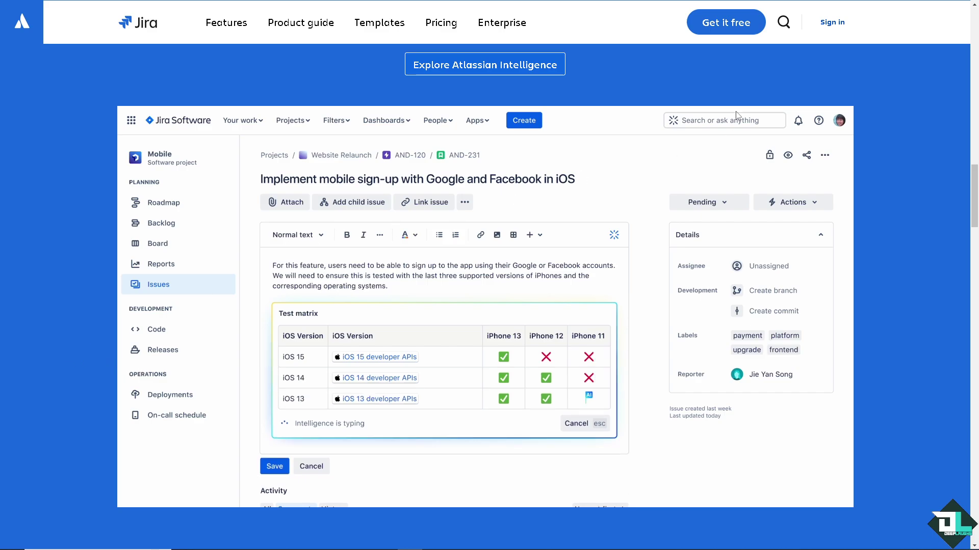
Go from the Jira site's Sign in page to the Atlassian 'Create an account' form.
left_click(833, 23)
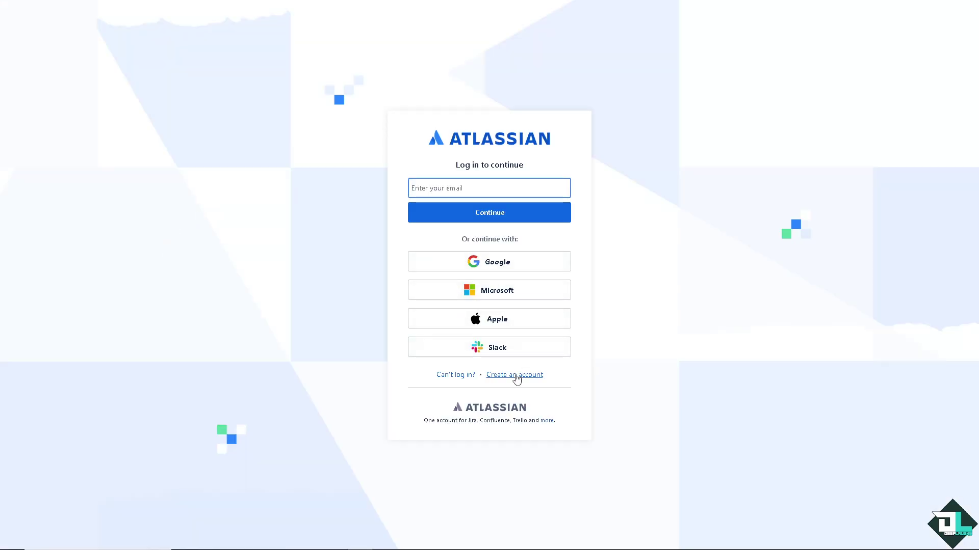
left_click(515, 376)
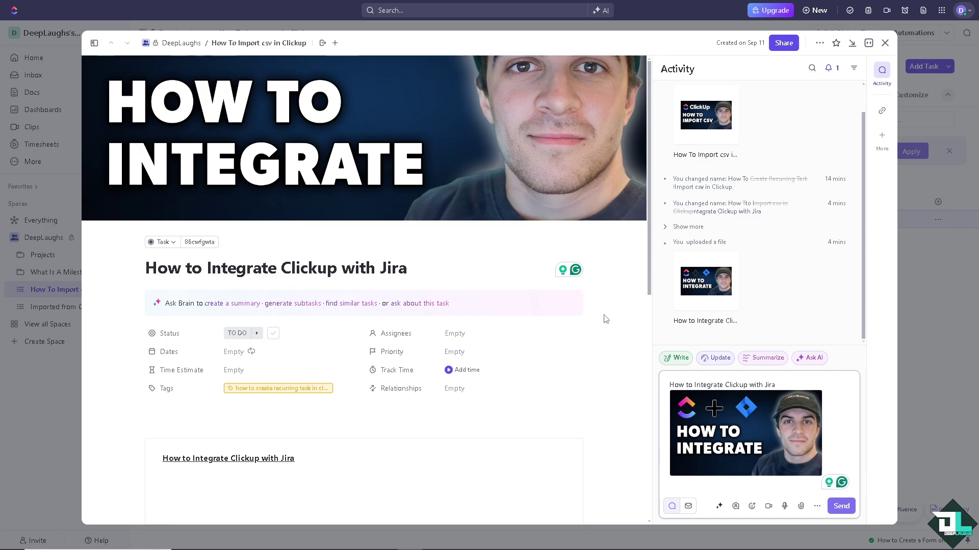
Post the comment containing the How to Integrate thumbnail image on the task.
left_click(816, 434)
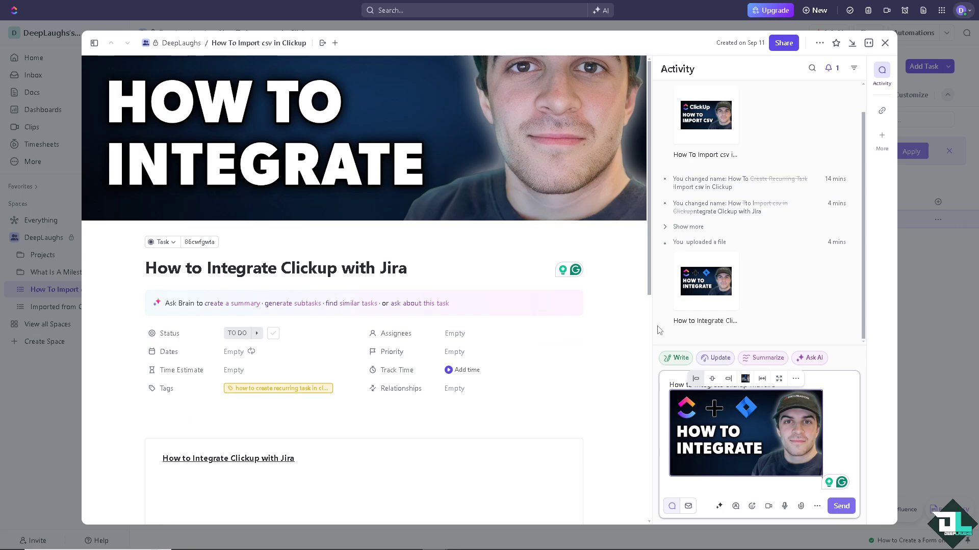
left_click(739, 484)
key("Return")
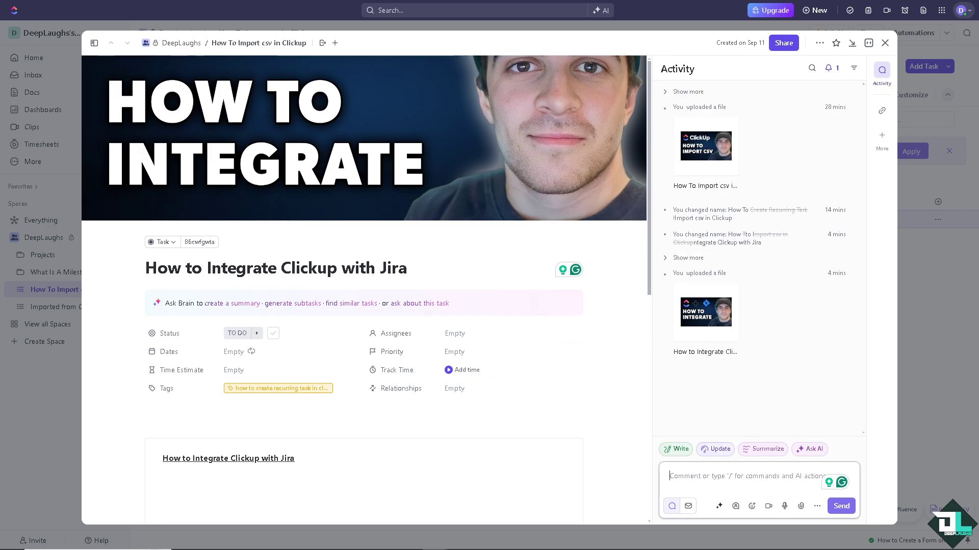
View the posted image full size, then close it and the task to return to the list.
left_click(719, 344)
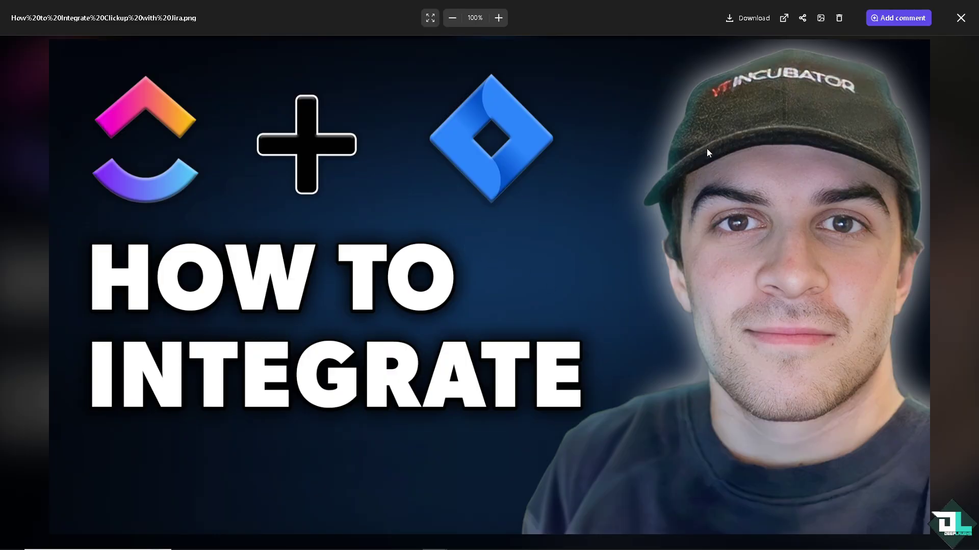
left_click(966, 21)
left_click(884, 40)
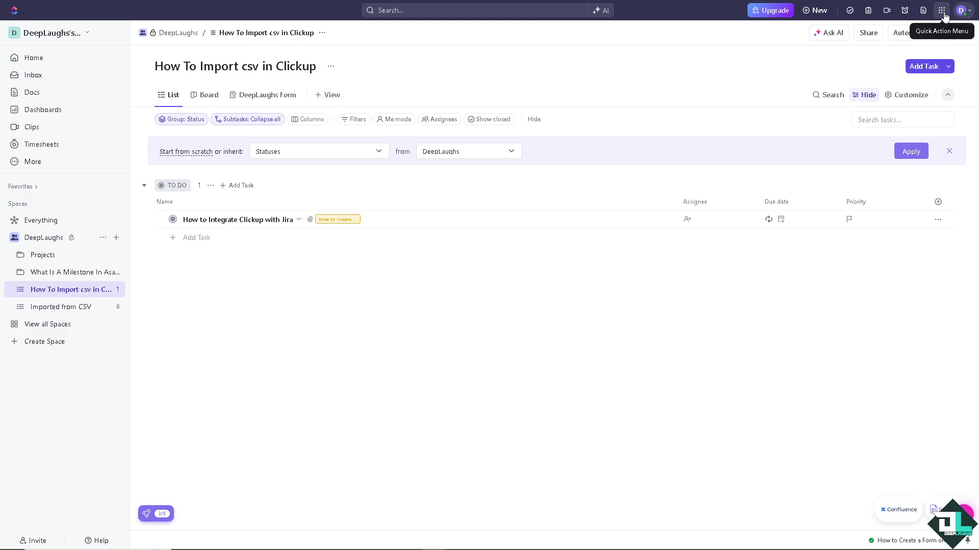
Search 'Jira' in ClickUp's App Center and open the Jira integration page.
left_click(943, 11)
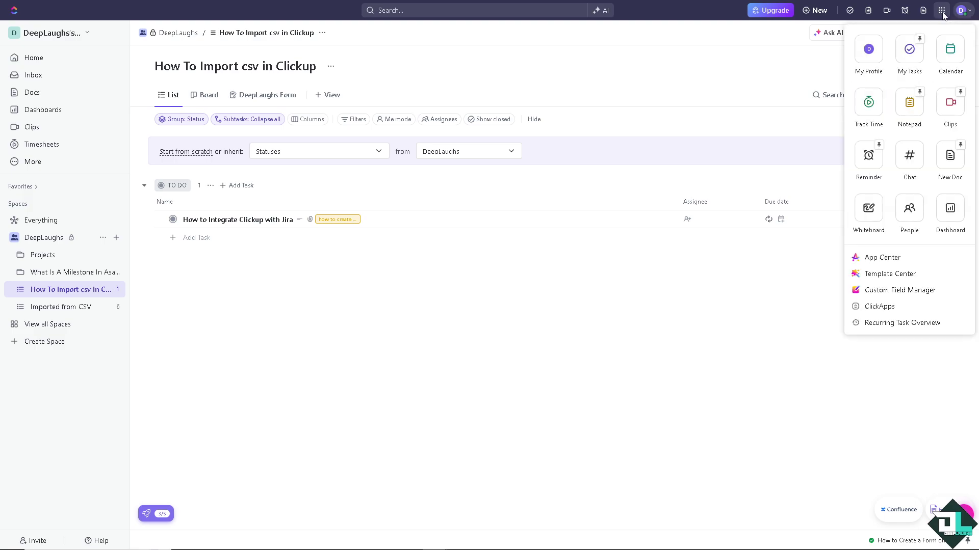
left_click(882, 259)
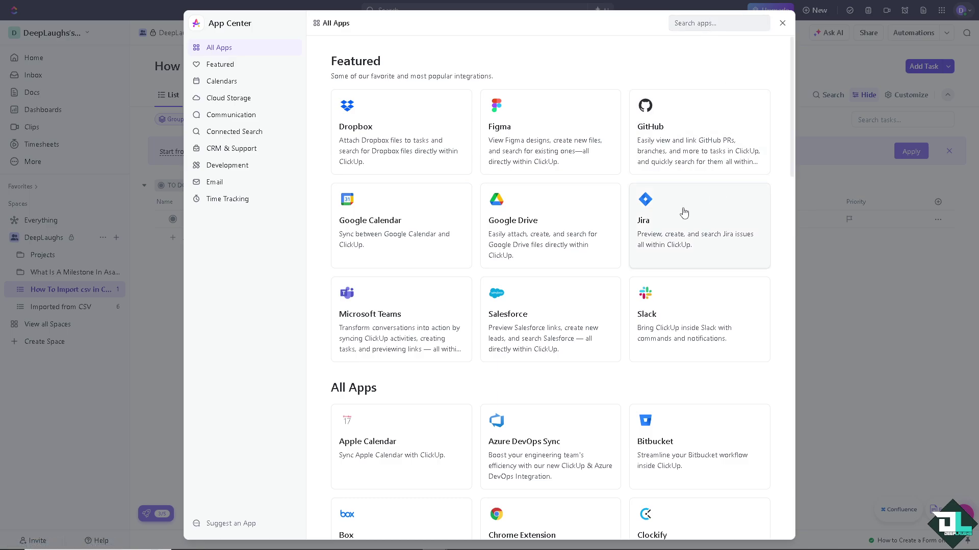
left_click(717, 21)
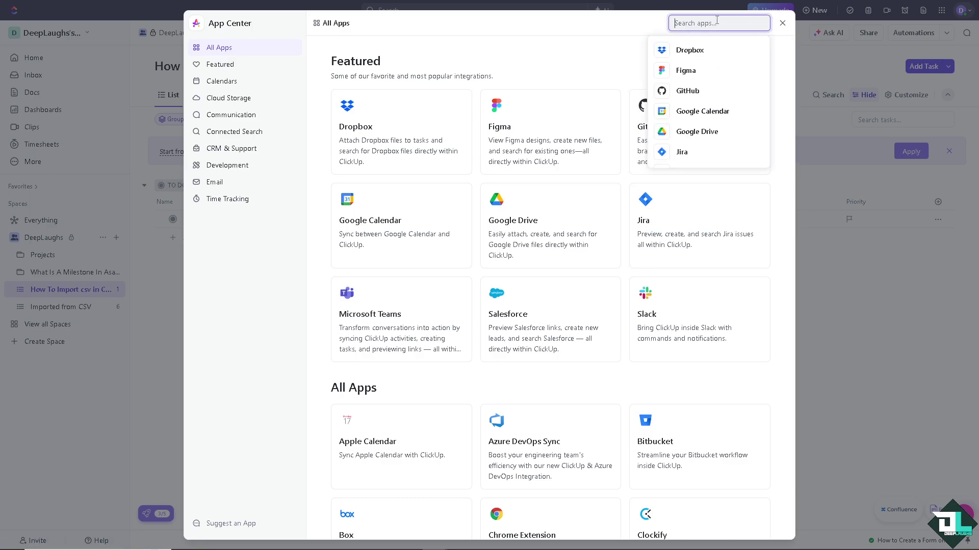
type("Jira")
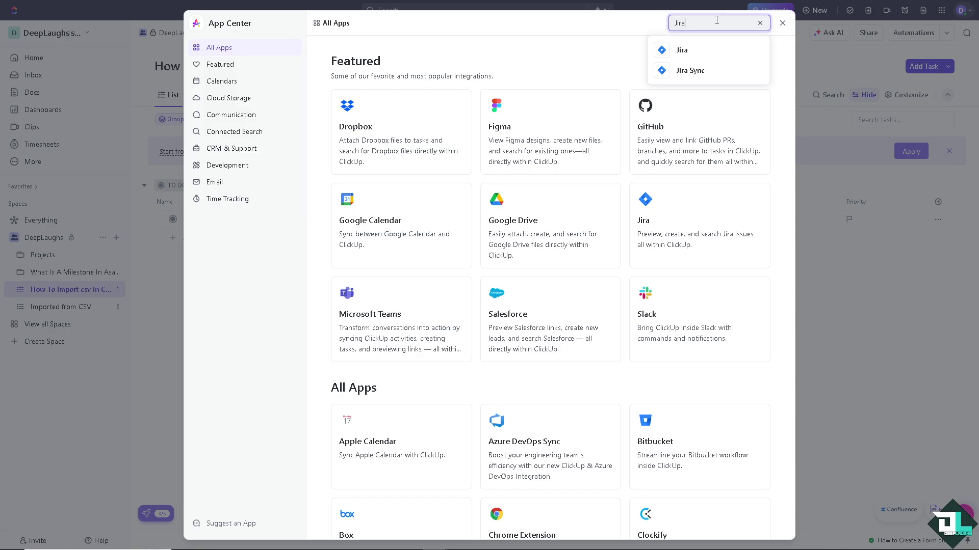
left_click(688, 50)
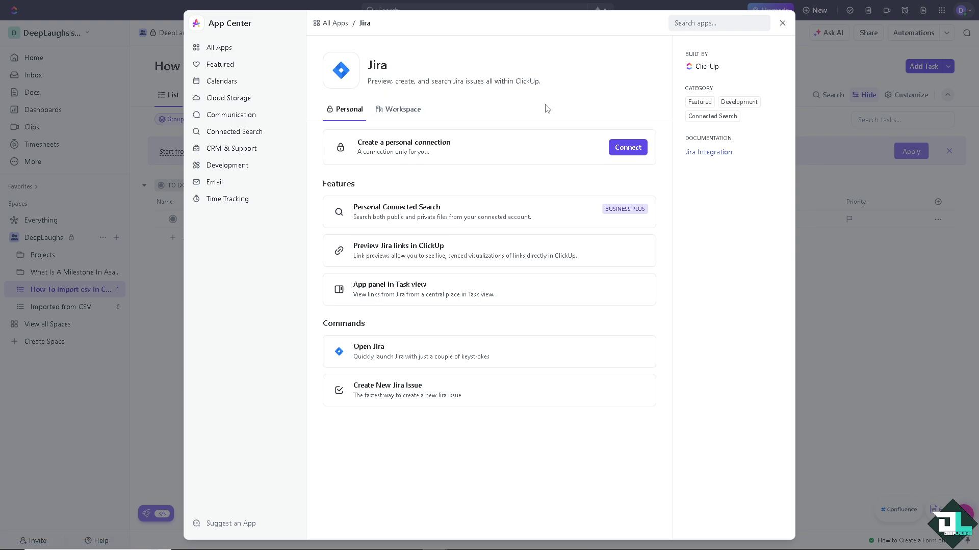
Connect and authorize a personal Atlassian account for ClickUp's Jira integration, then view its options.
left_click(630, 149)
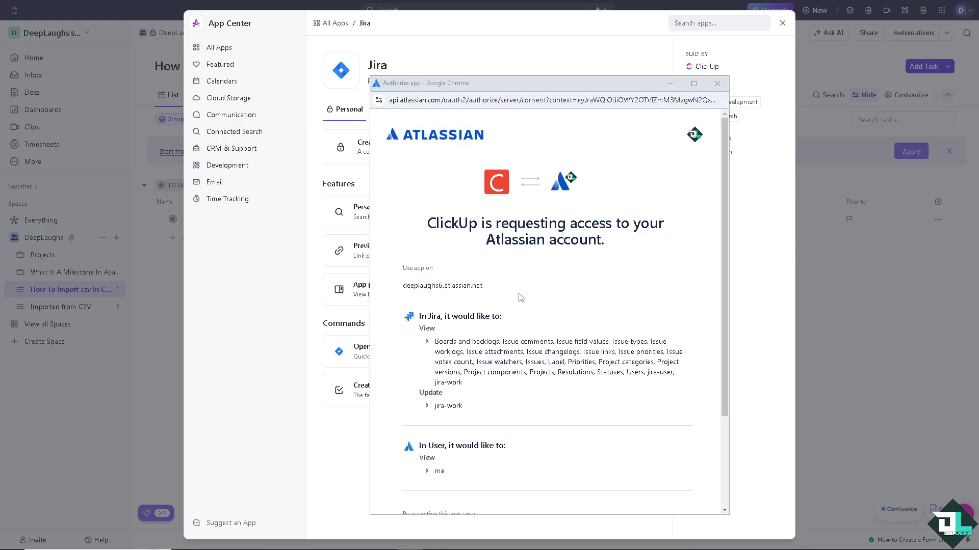
scroll(520, 297, "down", 3)
left_click(638, 482)
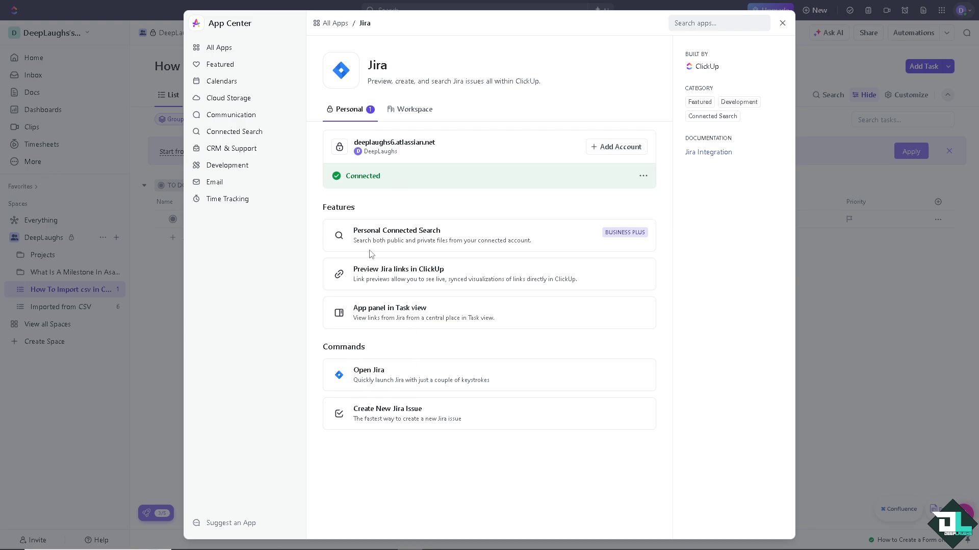
left_click(643, 175)
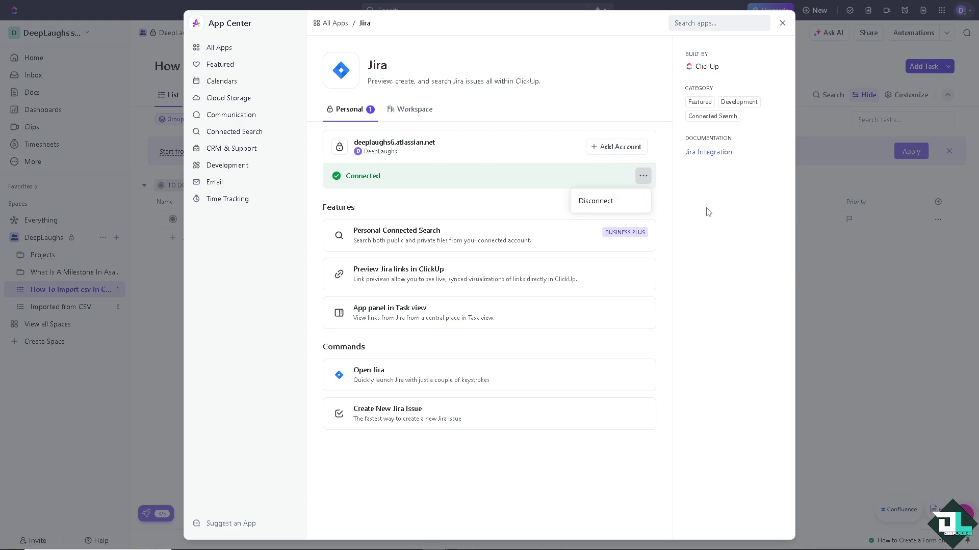
Connect Jira for the whole workspace, then leave the App Center and reopen the Jira integration task.
left_click(415, 113)
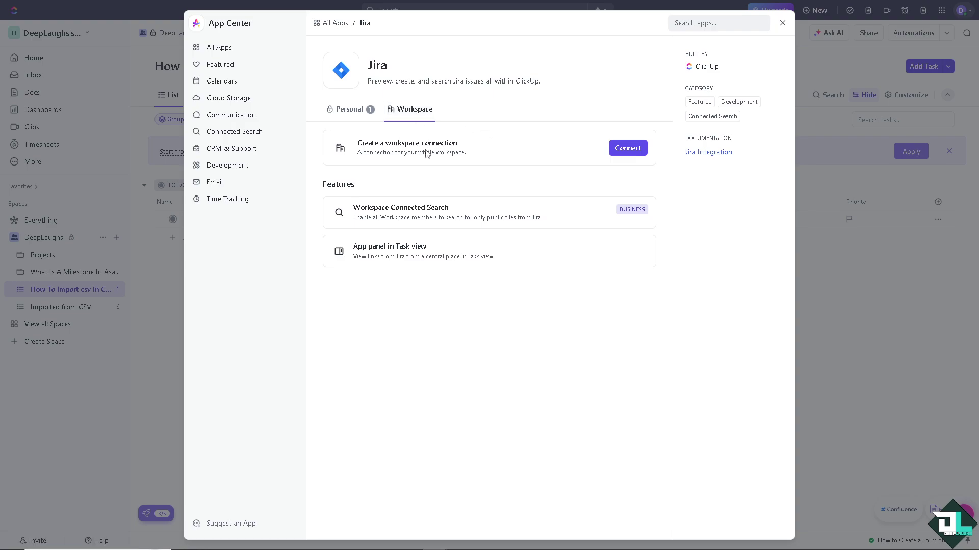
left_click(623, 151)
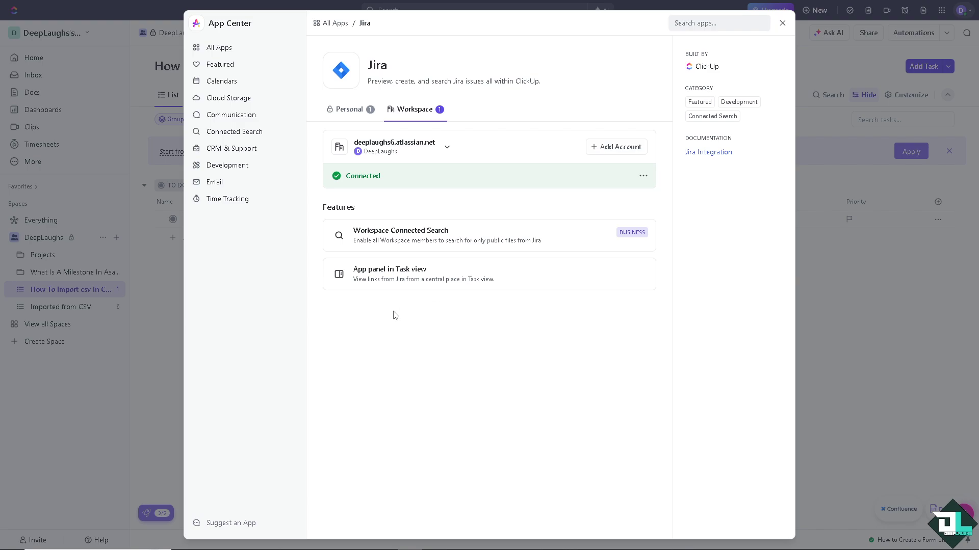
left_click(782, 24)
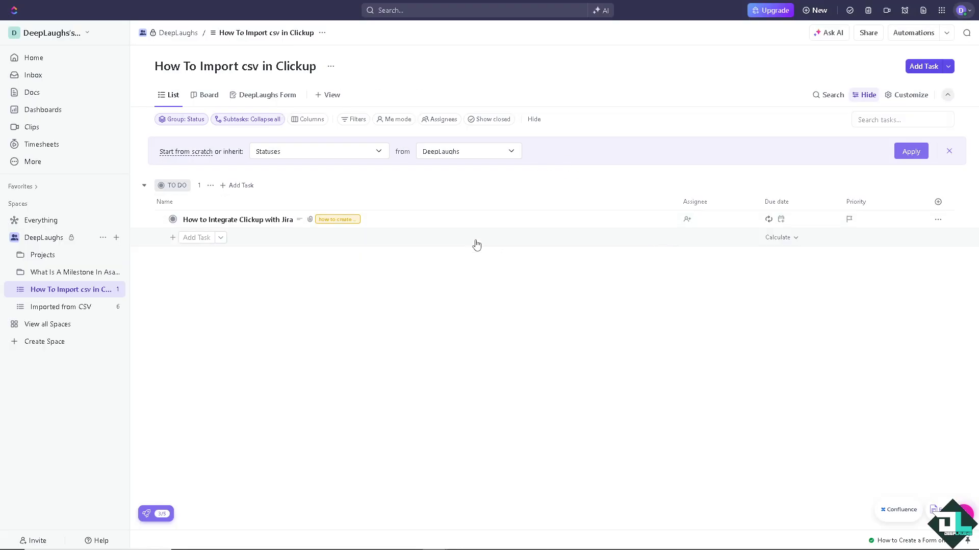
left_click(237, 226)
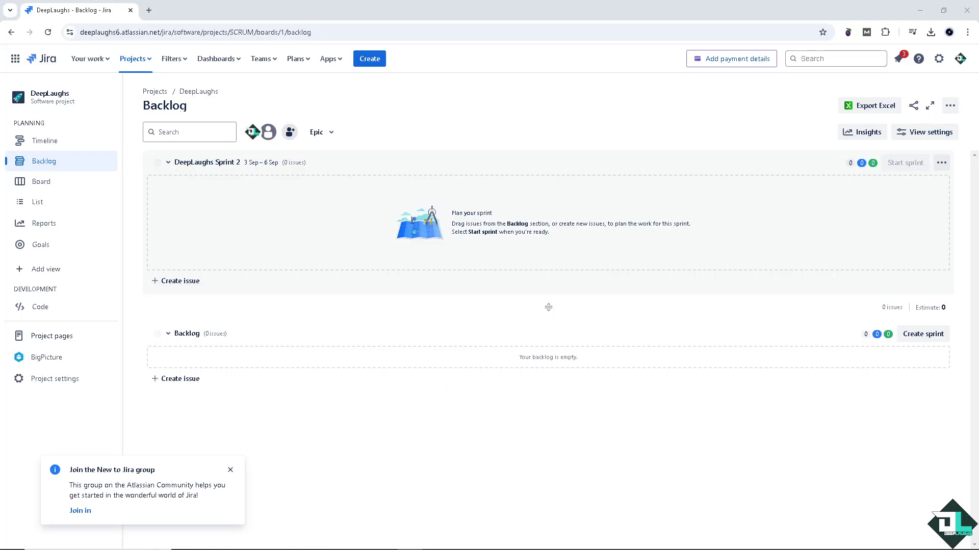
Show the Jira backlog full screen and open the Marketplace via Apps › Explore more apps.
left_click(230, 468)
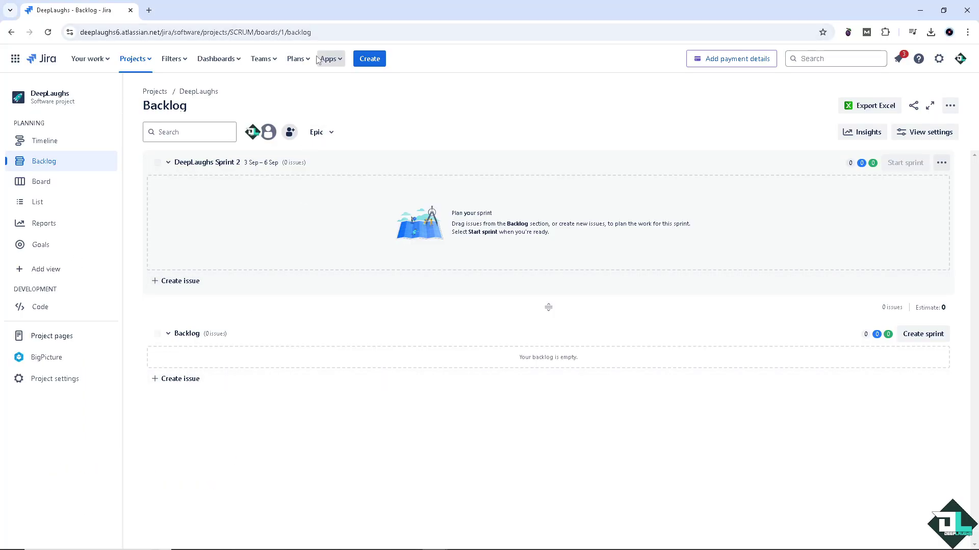
key("F11")
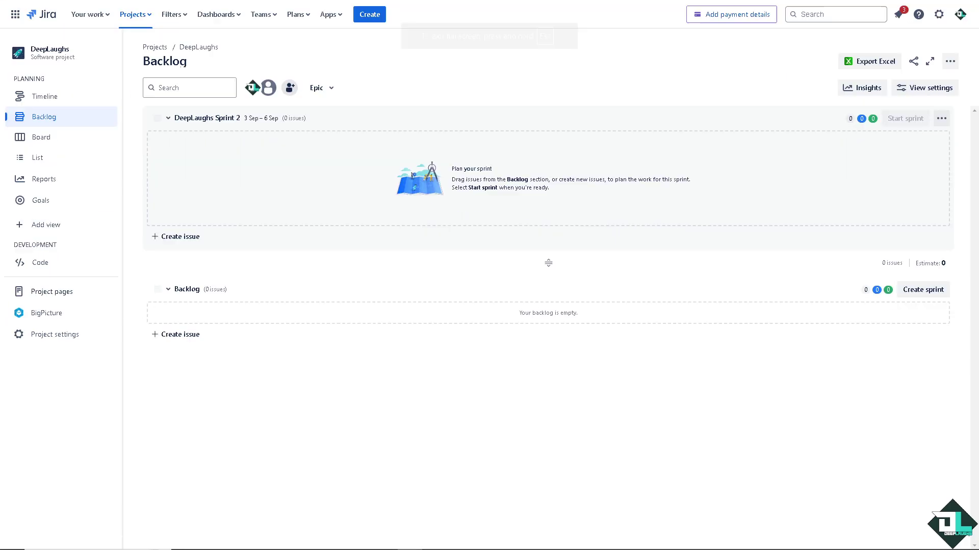
left_click(344, 19)
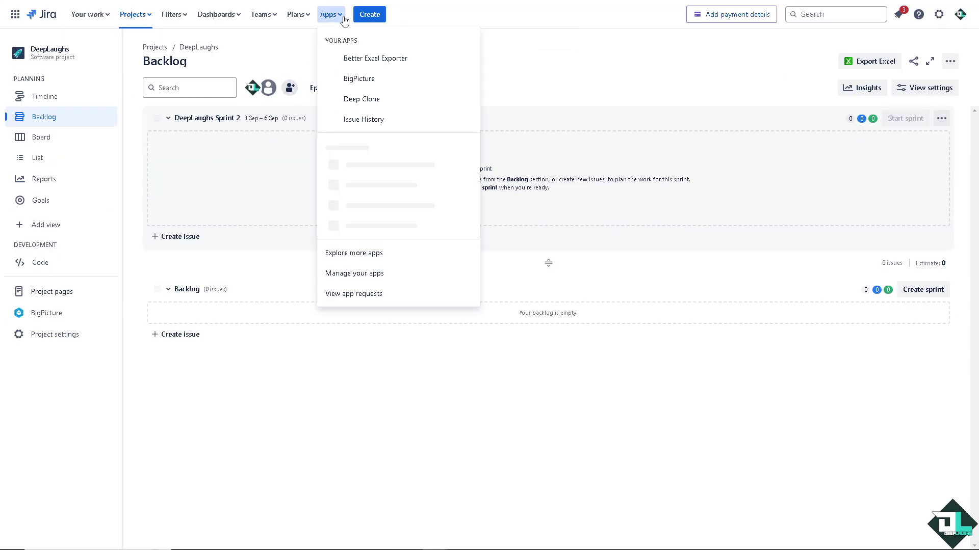
left_click(366, 253)
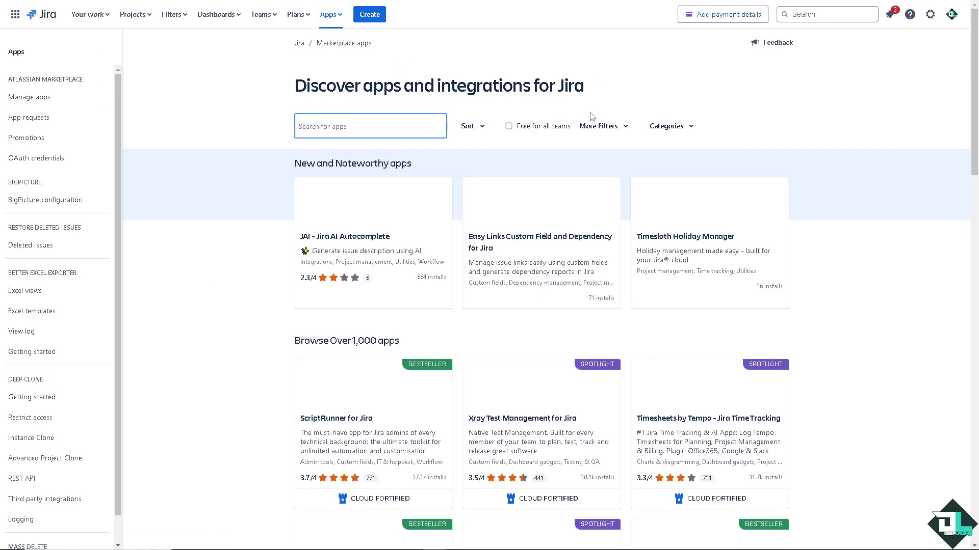
Search the Jira Marketplace for 'Clickup' and open the ClickUp+ for Jira listing.
type("Clickup")
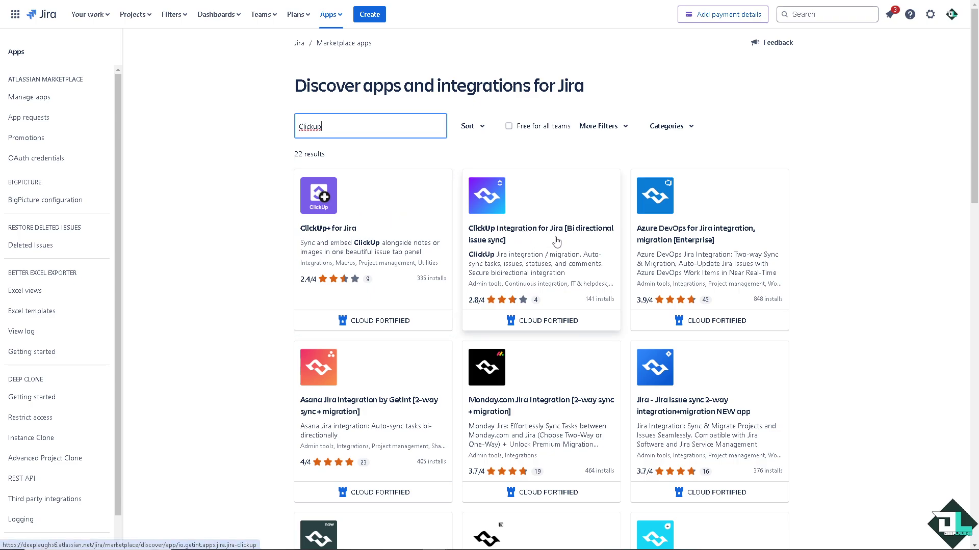
left_click(340, 203)
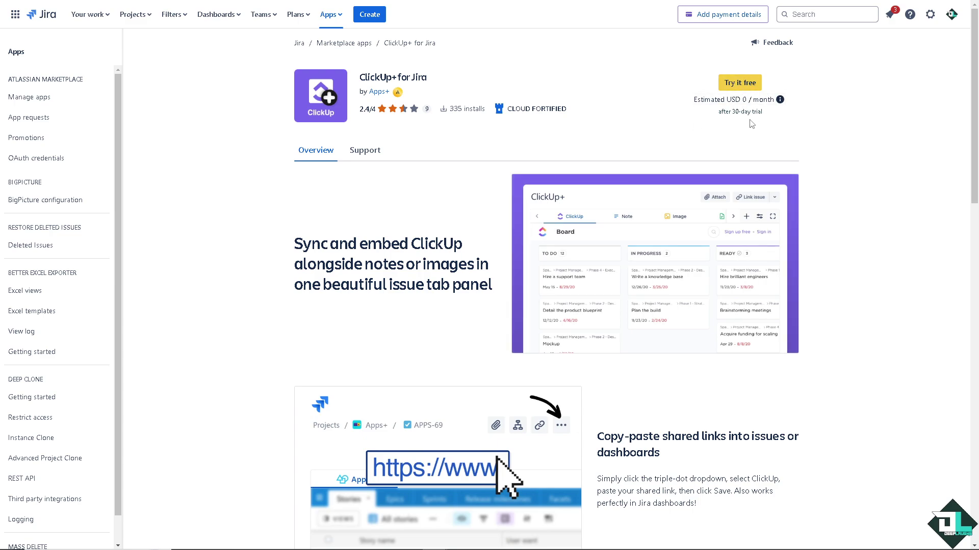
Install ClickUp+ for Jira as a free trial and open its configuration page.
left_click(737, 83)
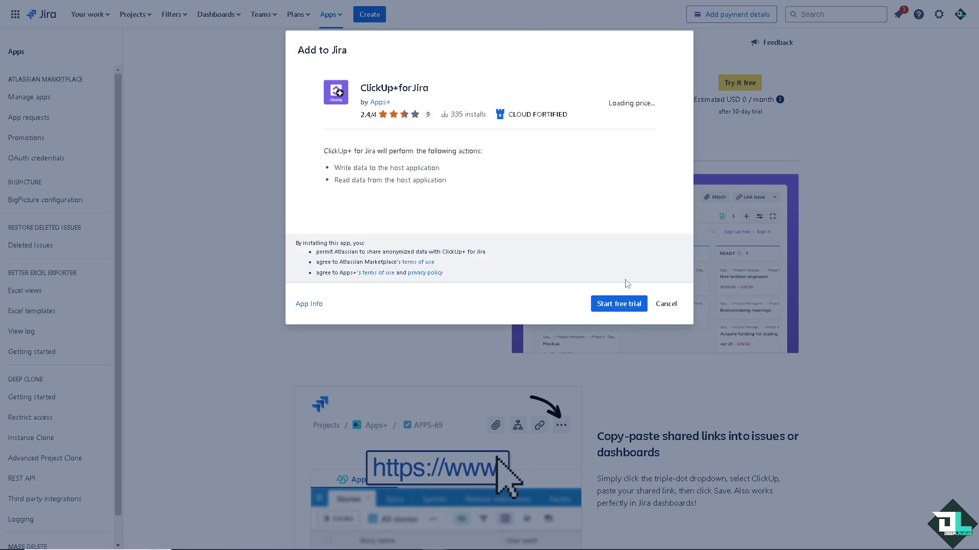
left_click(627, 303)
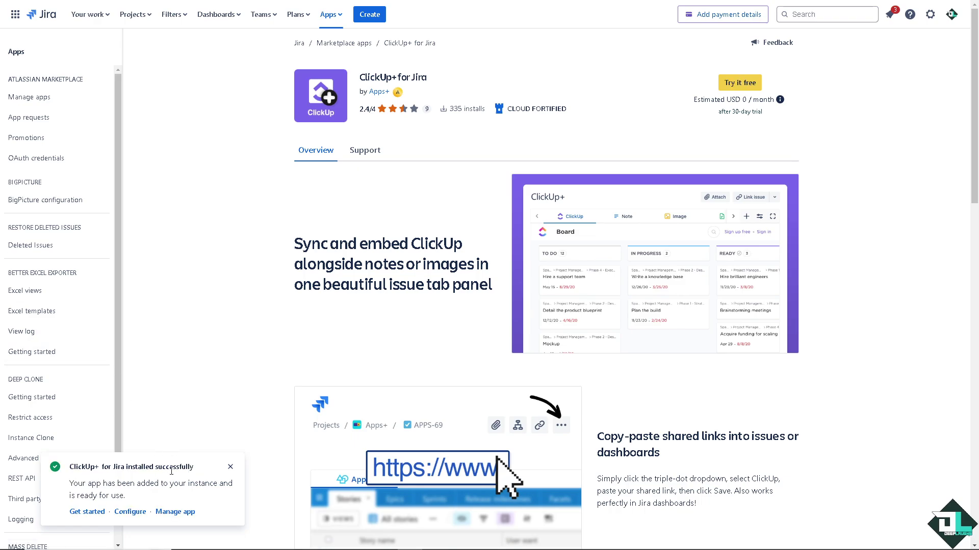
left_click(130, 512)
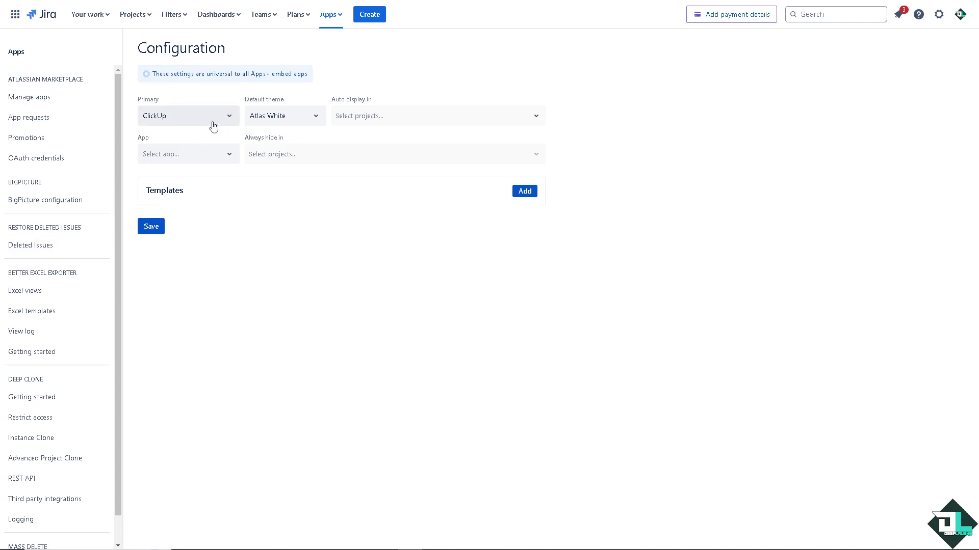
Set the default theme to Dark Moon and auto-display apps in DEEPLAUGHSchannel.
left_click(317, 116)
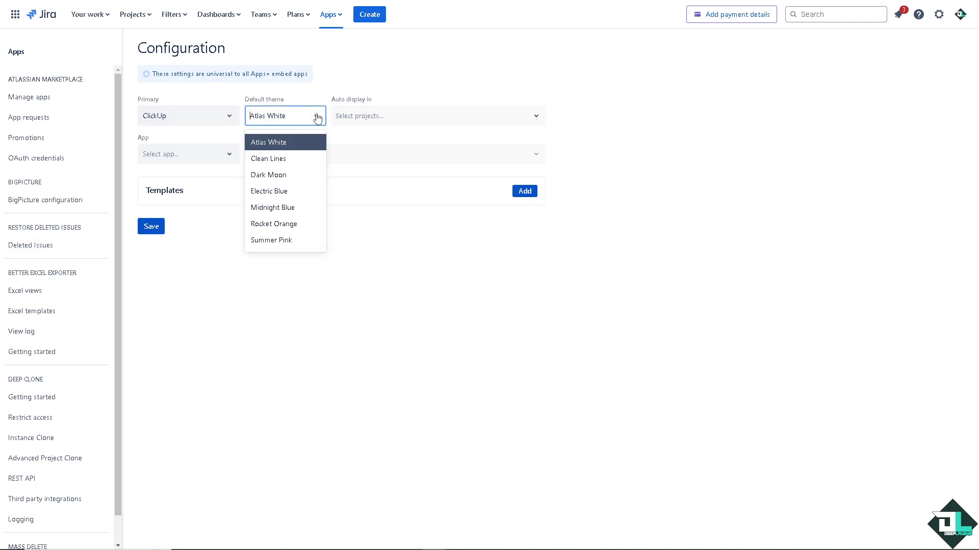
left_click(276, 175)
left_click(405, 119)
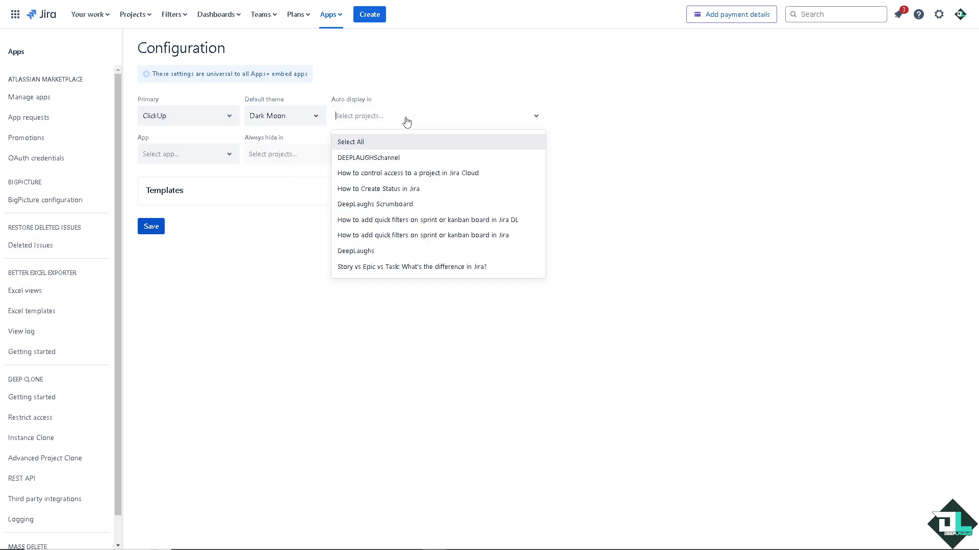
left_click(378, 159)
Add a rule that always hides ClickUp in all projects.
left_click(223, 156)
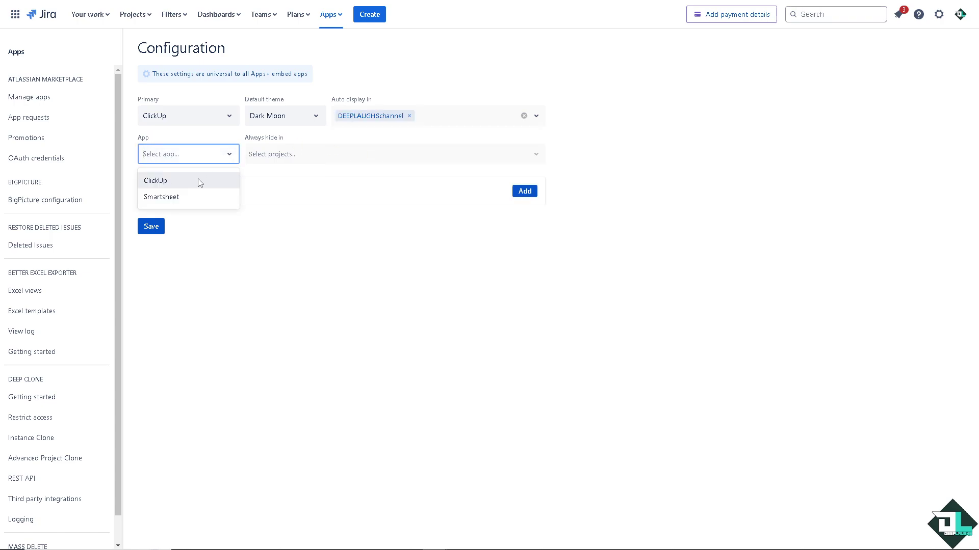
left_click(195, 188)
left_click(278, 157)
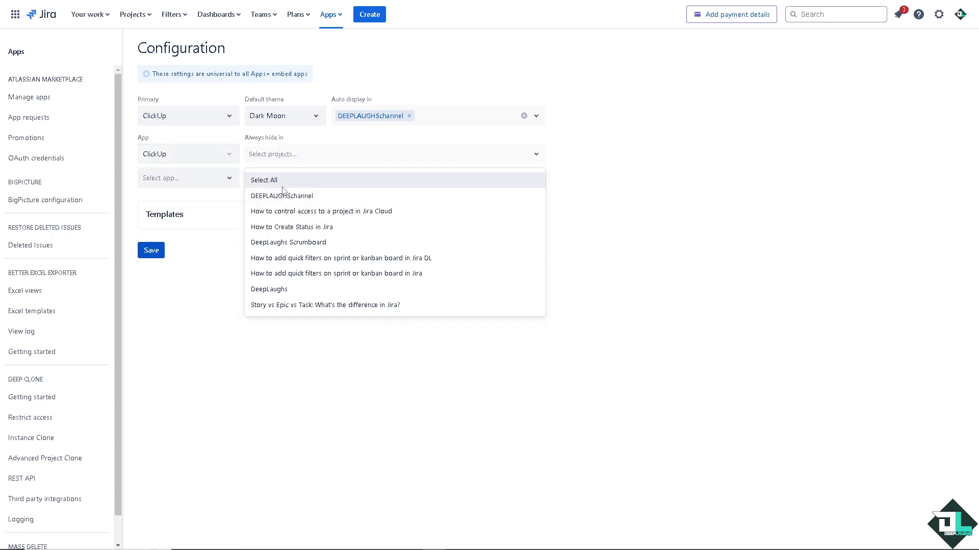
left_click(285, 183)
Add a rule hiding Smartsheet in DEEPLAUGHSchannel and save the configuration.
left_click(229, 228)
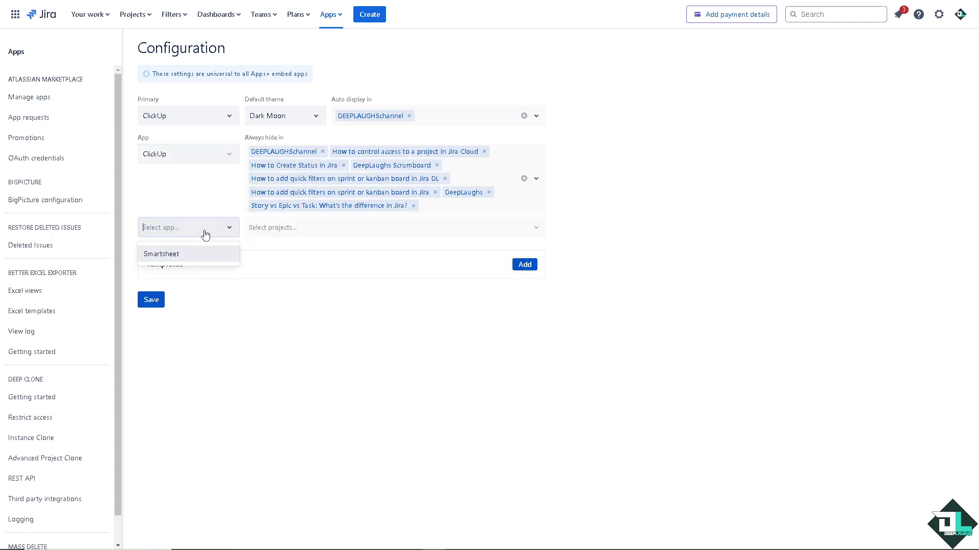
left_click(193, 256)
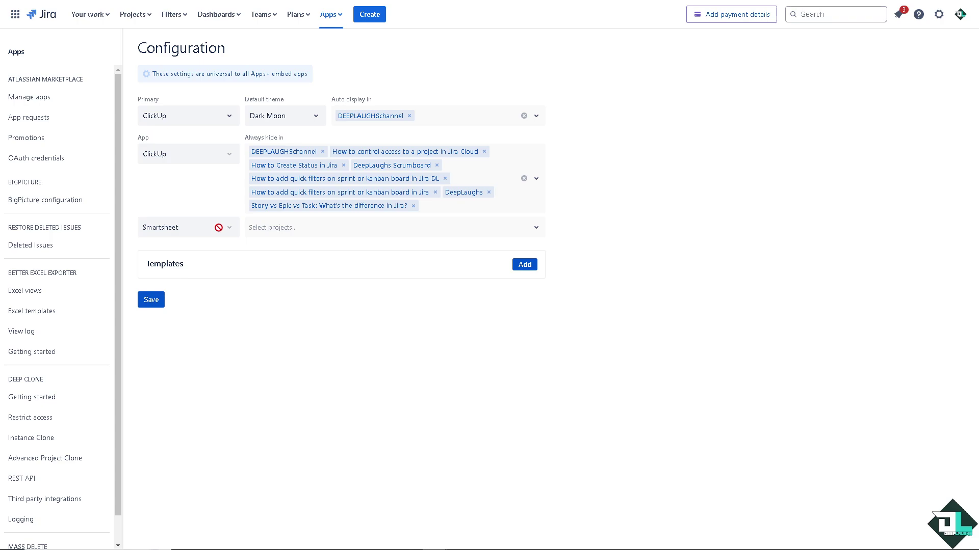
left_click(275, 231)
left_click(274, 267)
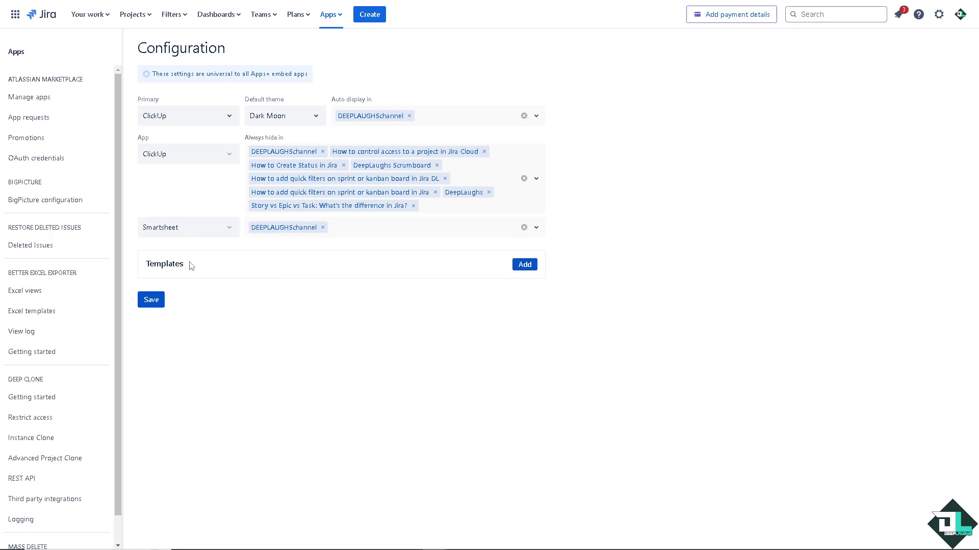
left_click(155, 304)
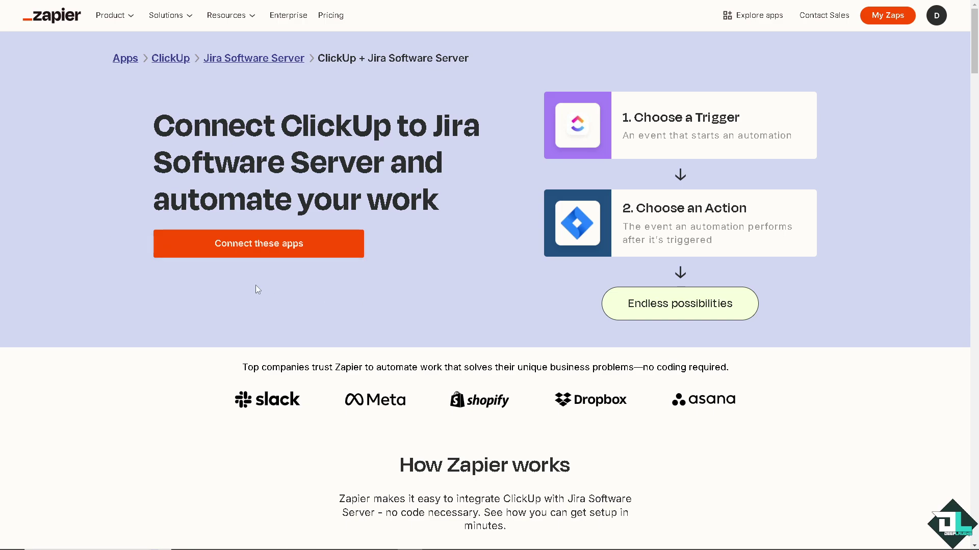
Create a ClickUp-to-Jira draft zap and rename it 'How to Integrate Clickup with Jira'.
left_click(300, 254)
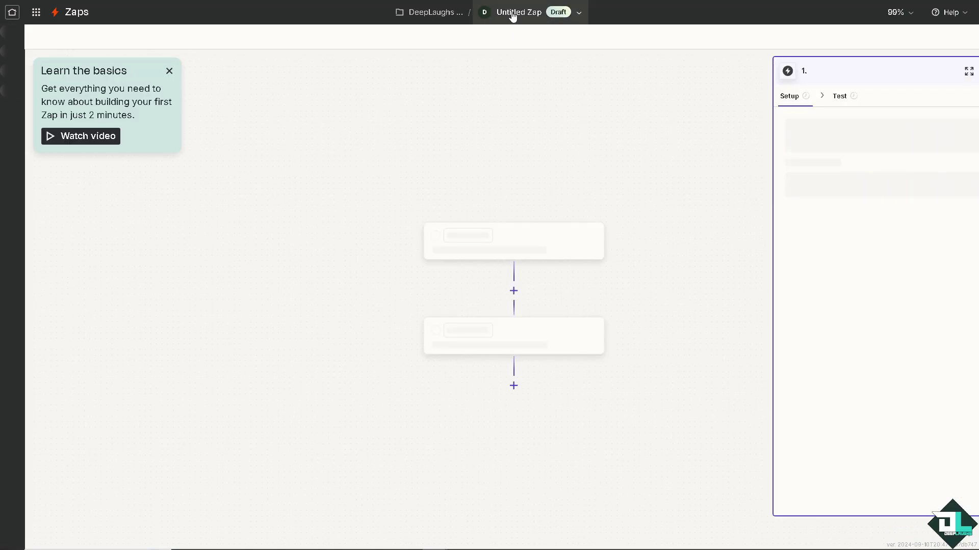
left_click(513, 13)
left_click(513, 13)
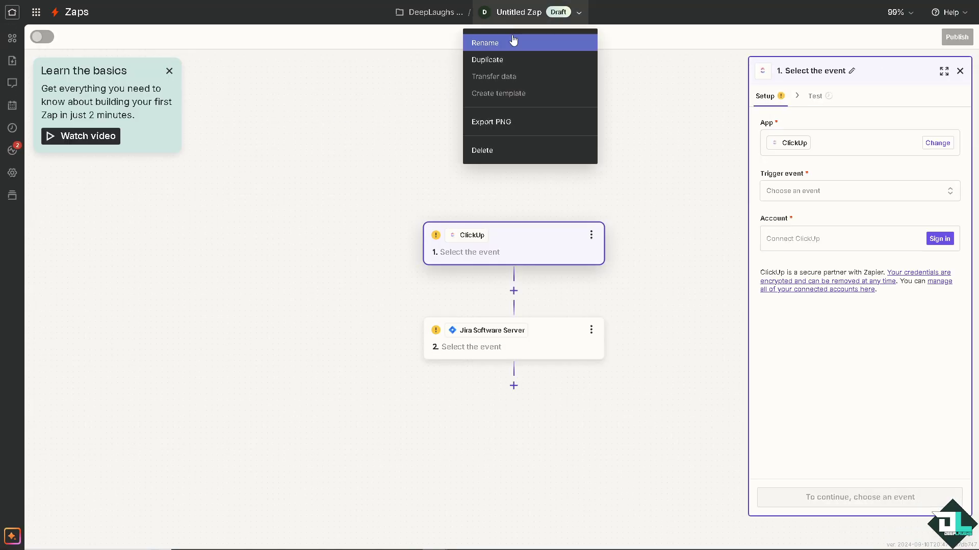
left_click(510, 41)
type("How to Integrate Clickup with Jira")
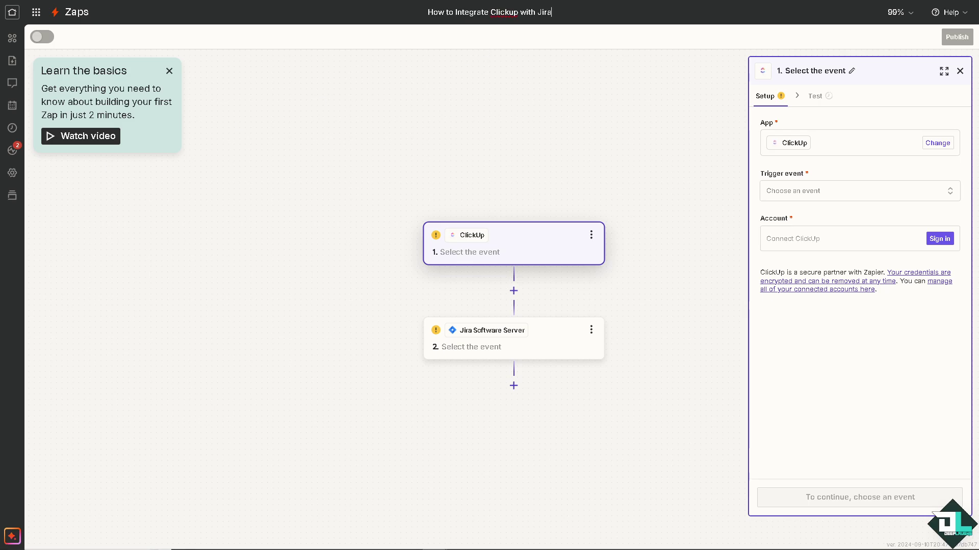
key("Return")
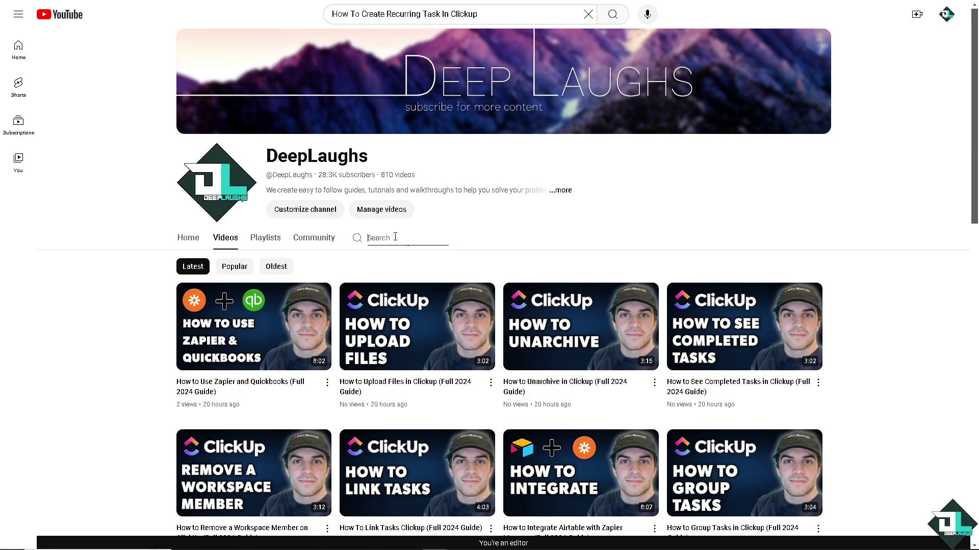
Search the DeepLaughs channel's videos for 'zapier'.
type("zapier")
key("Return")
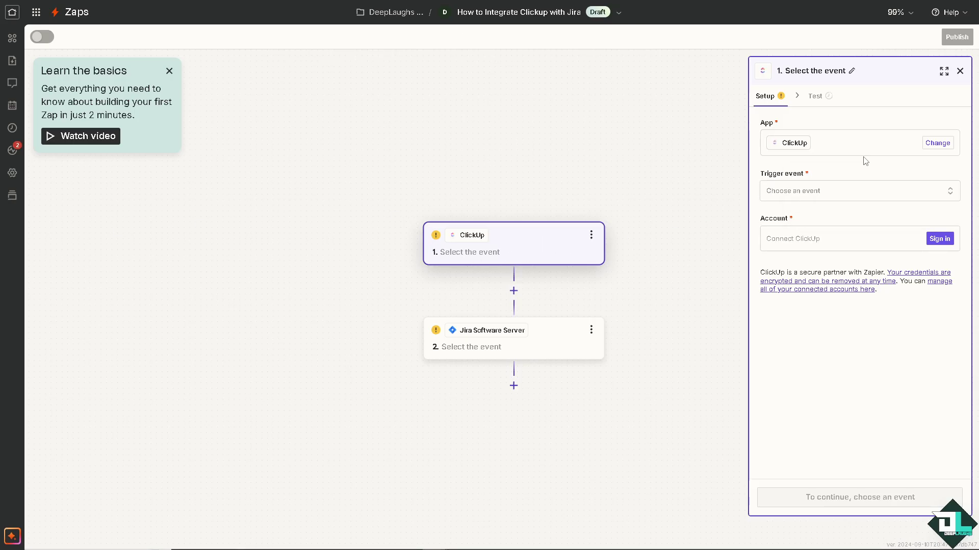
Set the ClickUp trigger event to New List and start connecting a ClickUp account.
left_click(860, 195)
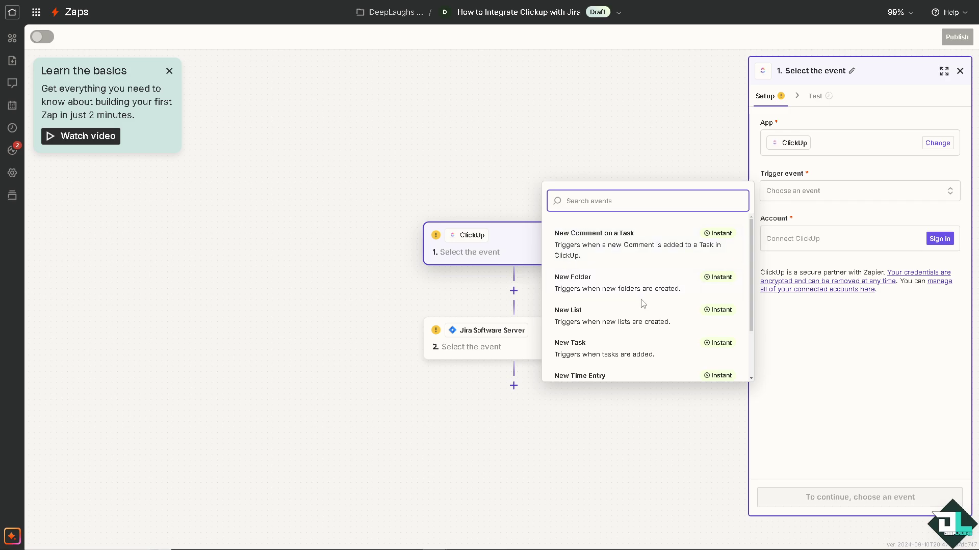
scroll(643, 303, "down", 1)
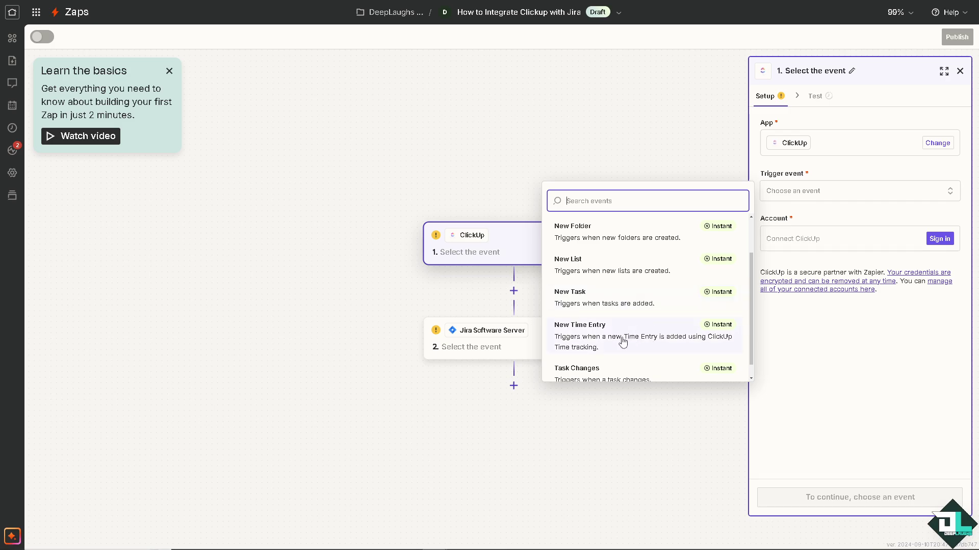
scroll(600, 275, "up", 1)
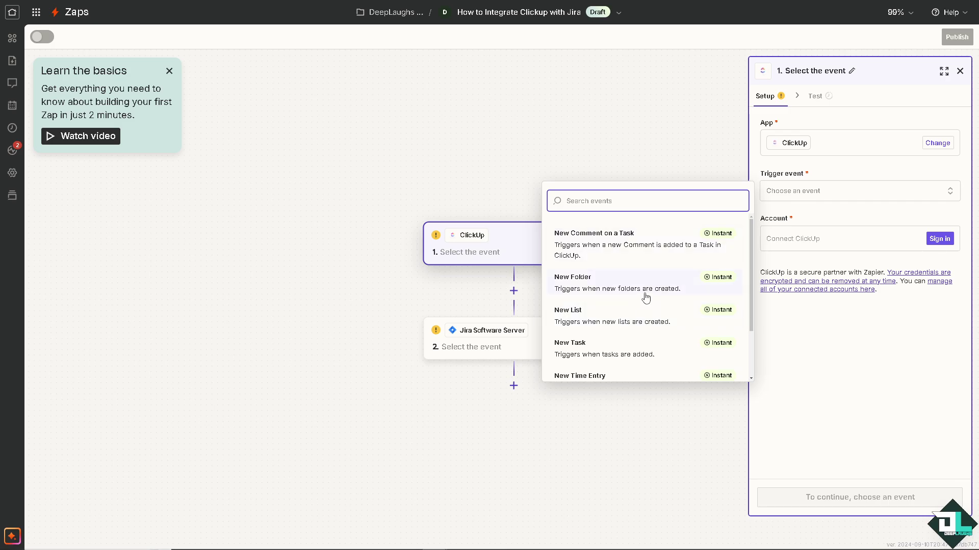
left_click(641, 320)
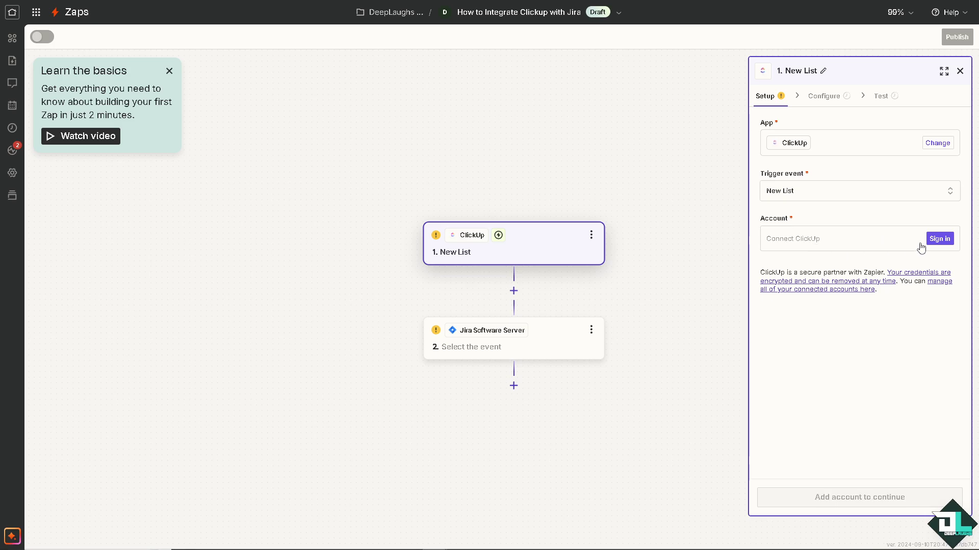
left_click(939, 239)
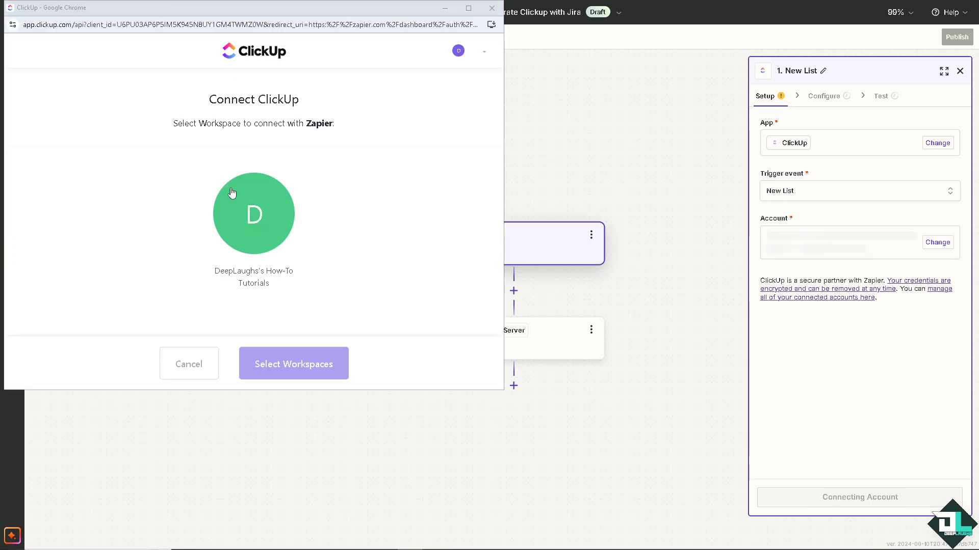
Authorize the DeepLaughs's How-To Tutorials workspace for Zapier.
left_click(266, 224)
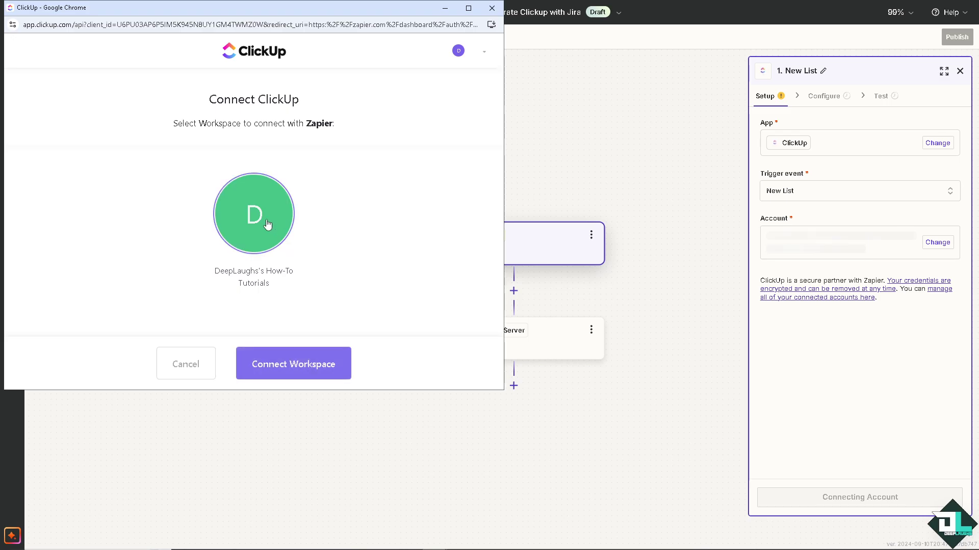
left_click(316, 366)
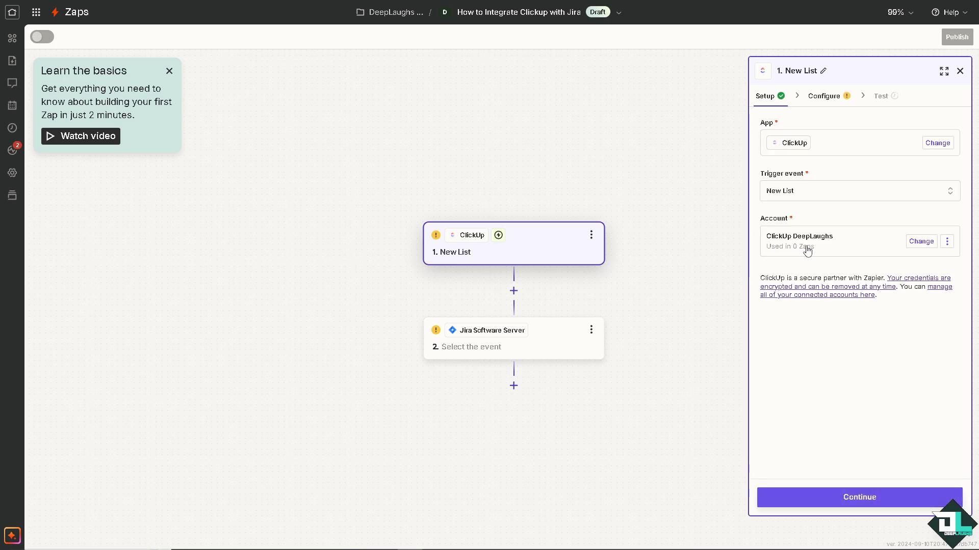
Point the trigger at workspace DeepLaughs's How-To Tutorials, space DeepLaughs, folder Projects.
left_click(823, 498)
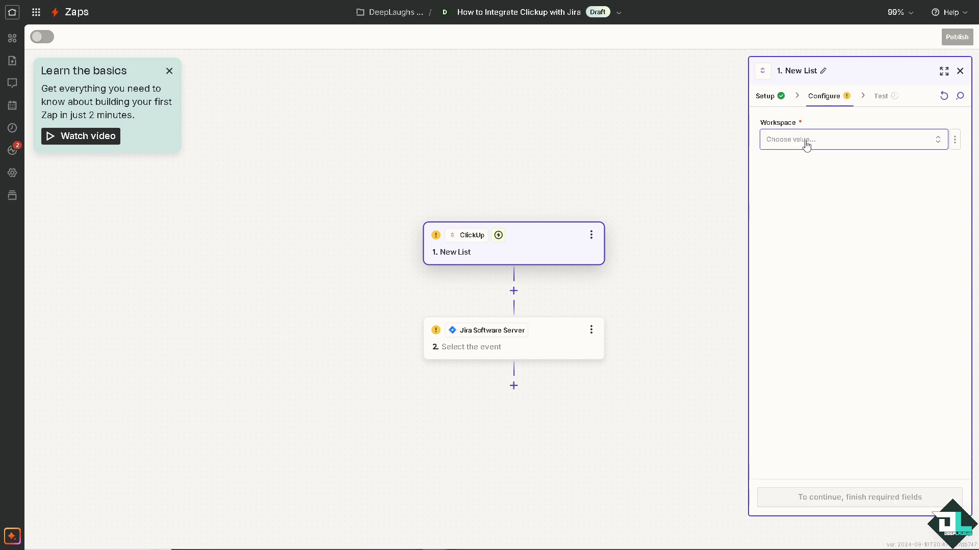
left_click(806, 144)
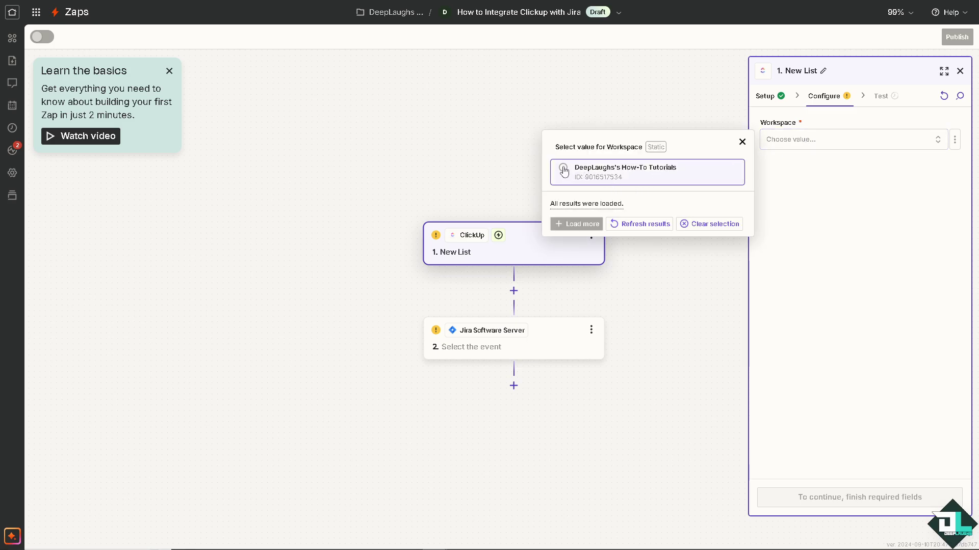
left_click(564, 171)
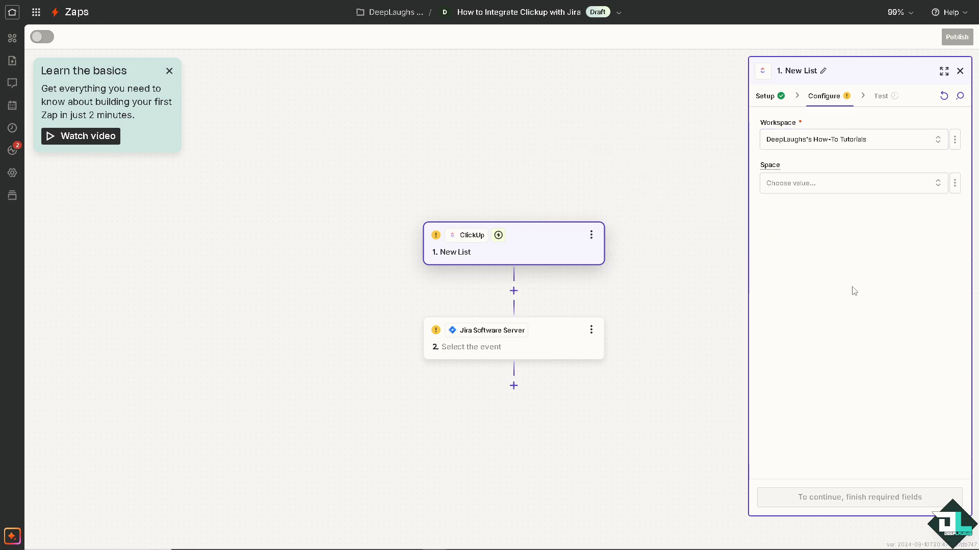
left_click(825, 191)
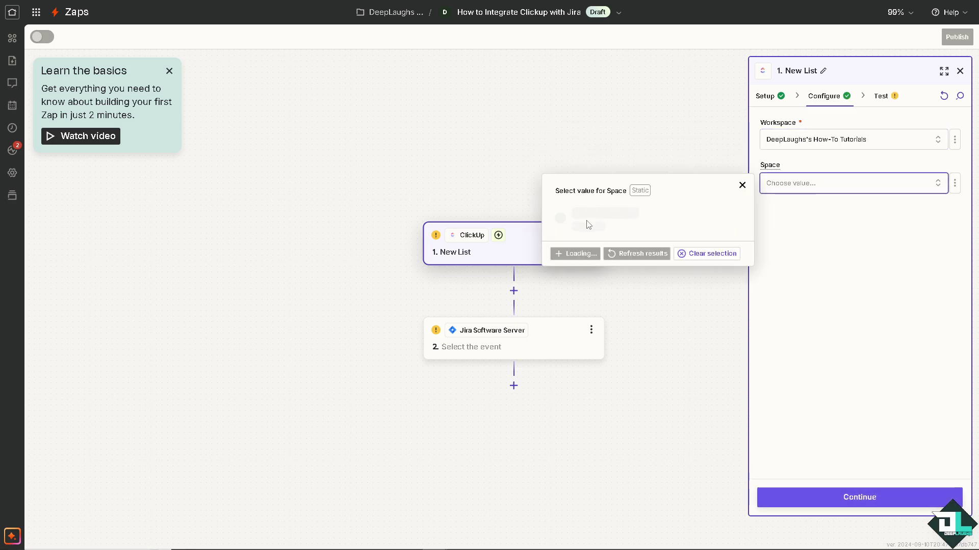
left_click(563, 217)
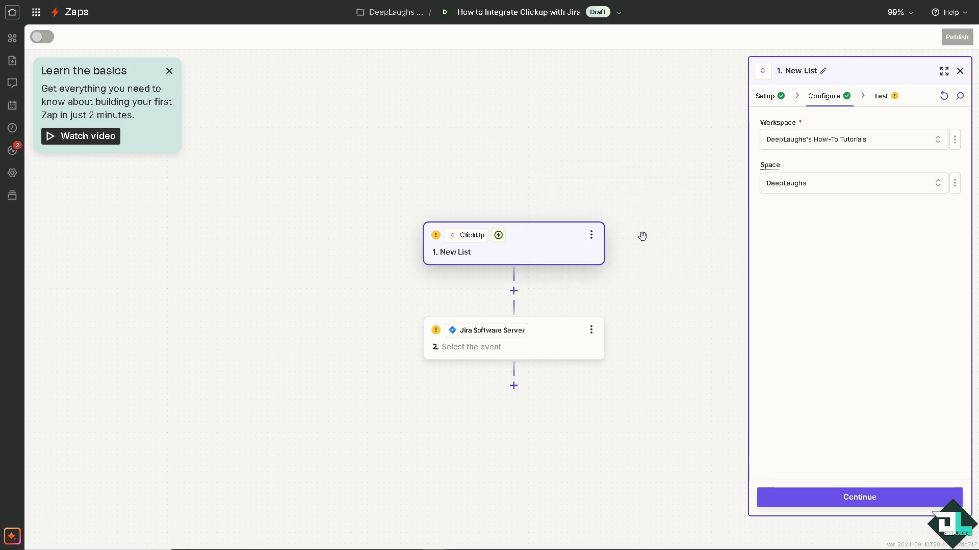
left_click(815, 227)
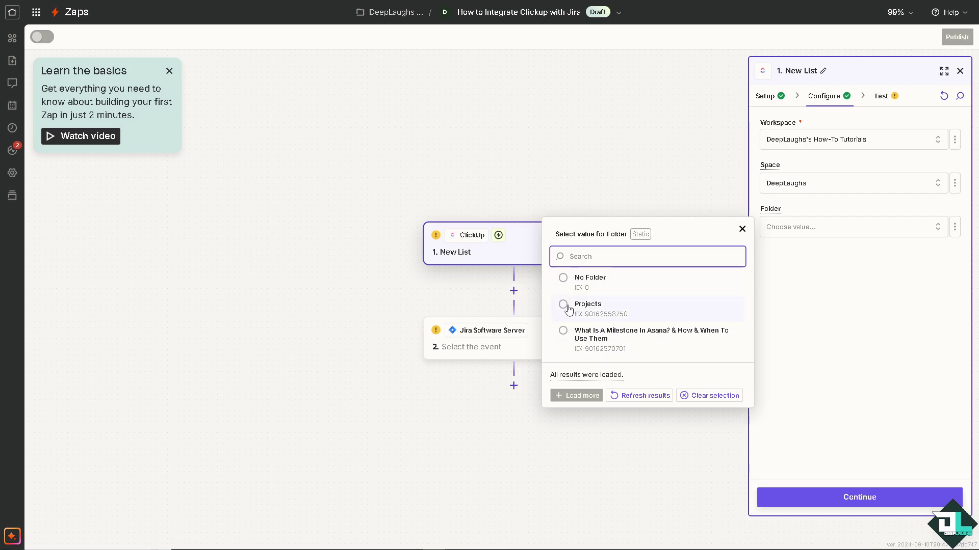
left_click(568, 309)
left_click(816, 497)
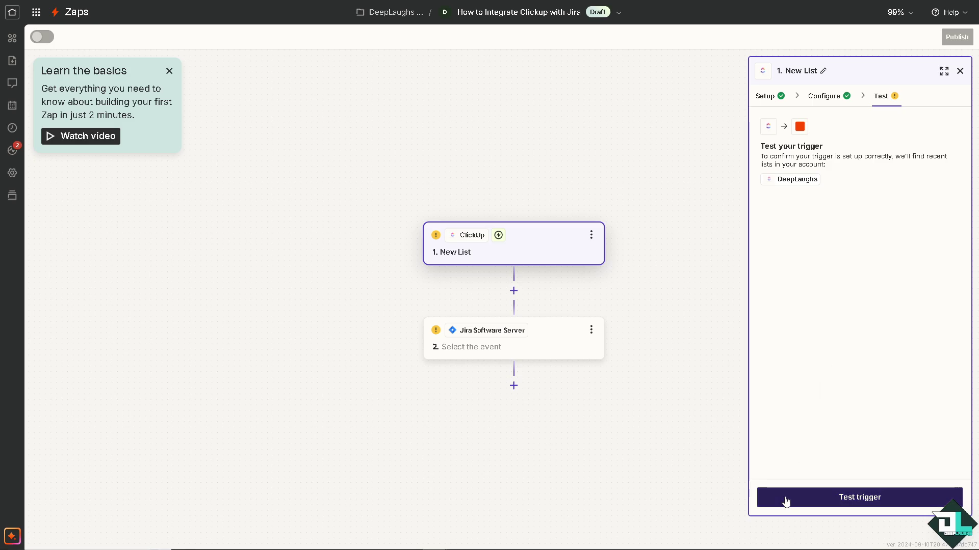
Test the New List trigger and continue with the found List B record.
left_click(816, 497)
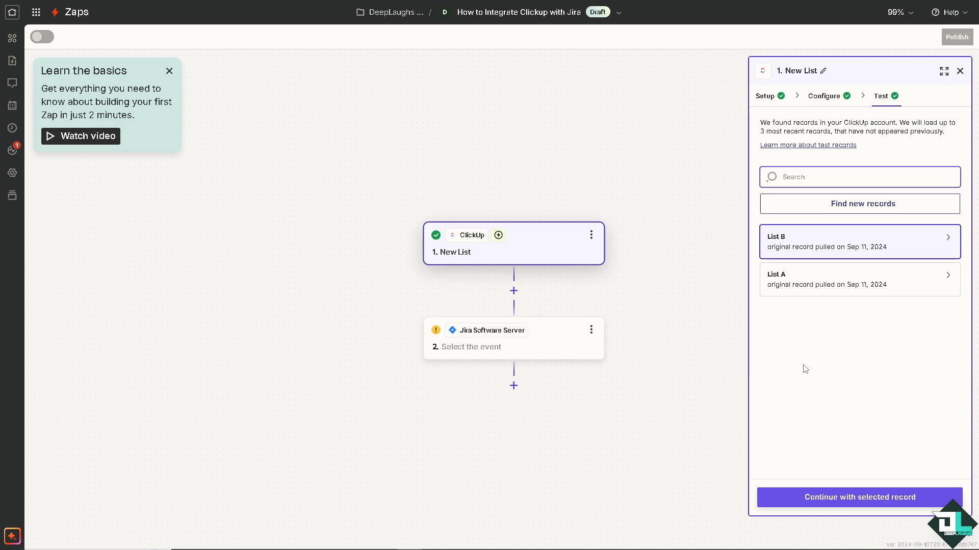
left_click(839, 502)
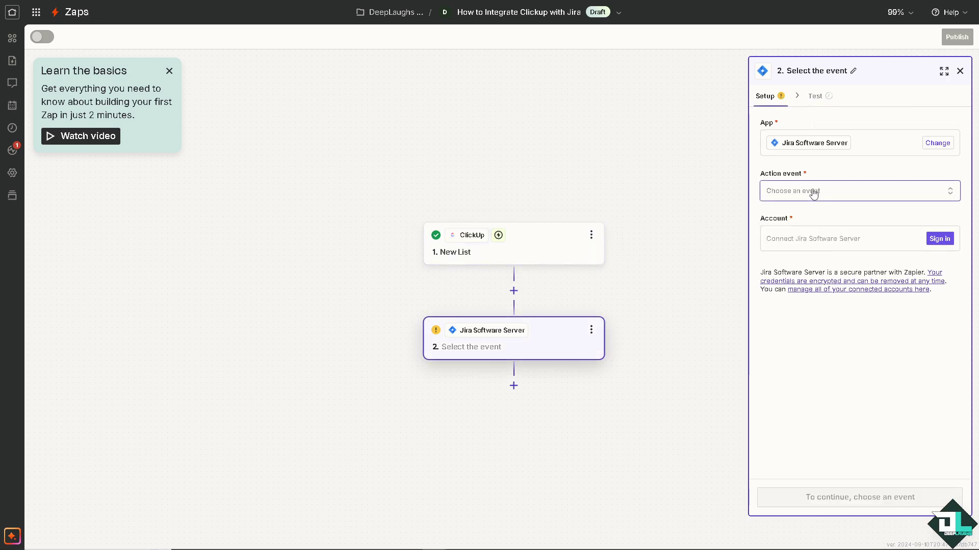
Choose Create Issue as the Jira Software Server action event.
left_click(813, 192)
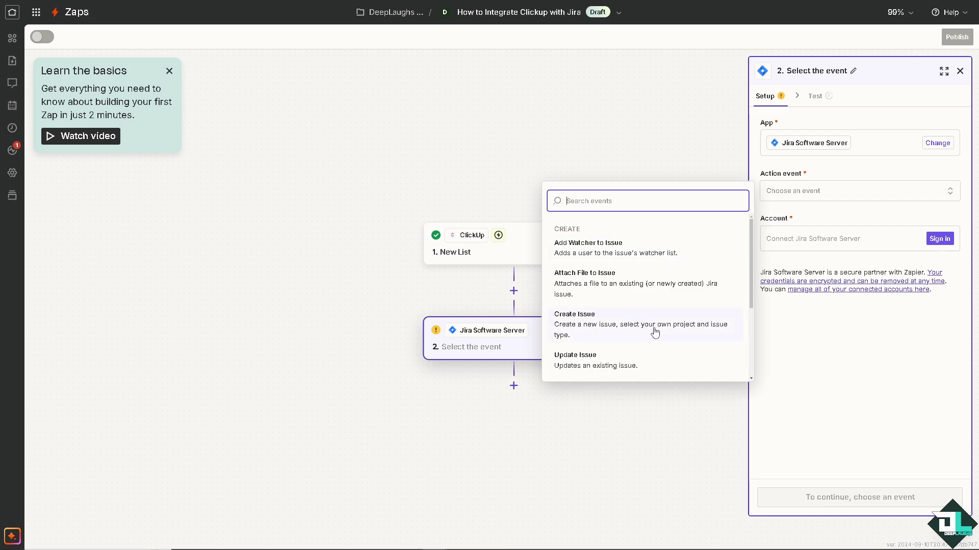
left_click(652, 331)
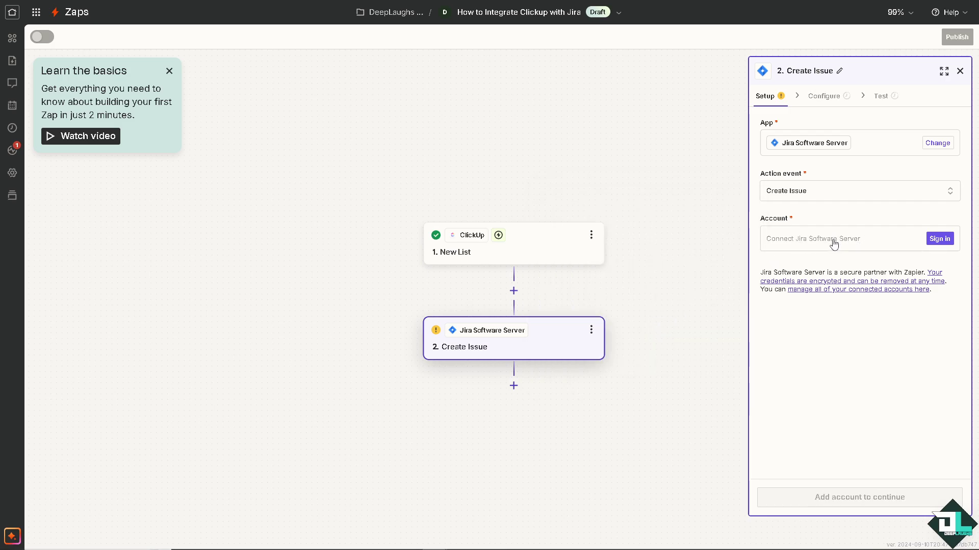
Open the Jira Software Server sign-in window, then close it without connecting.
left_click(938, 239)
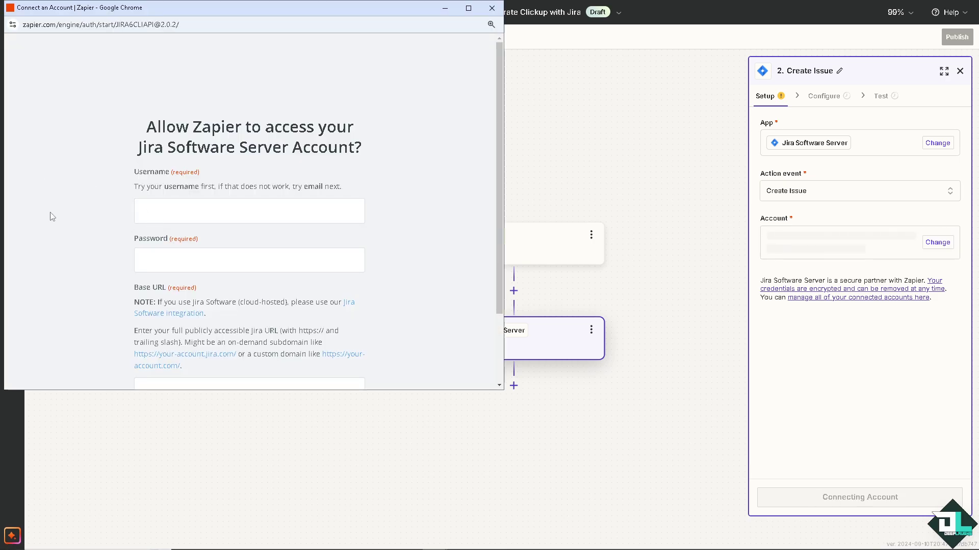
scroll(66, 237, "down", 2)
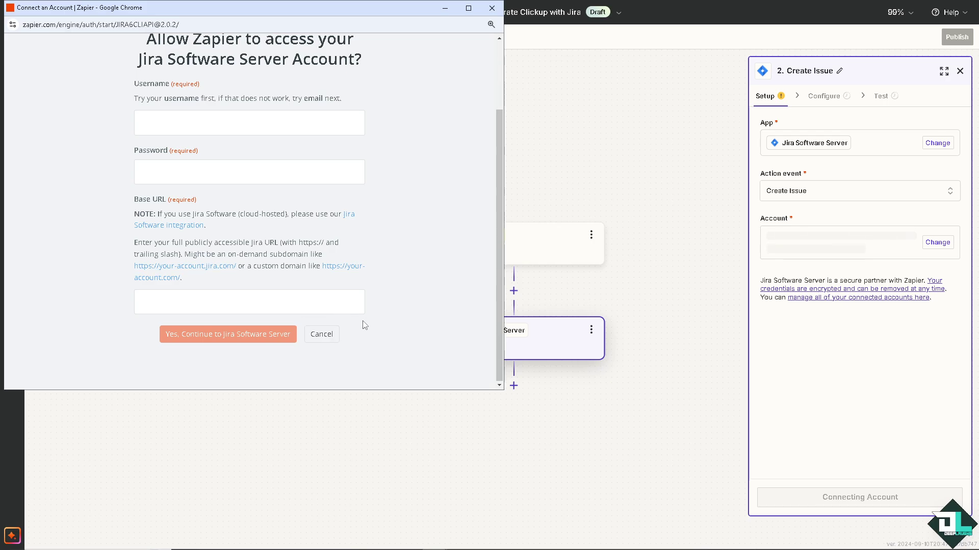
left_click(491, 8)
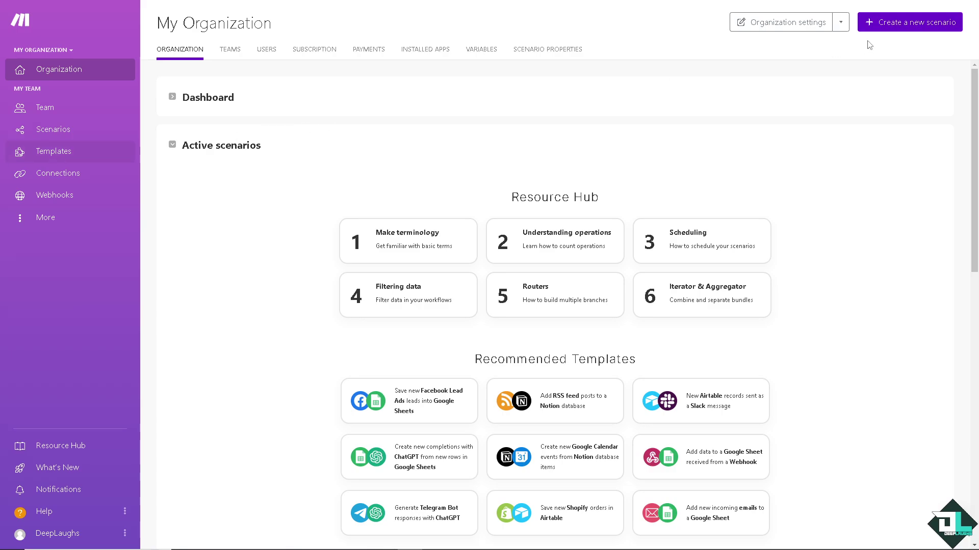
Create a new blank scenario from Make's organization page.
left_click(902, 22)
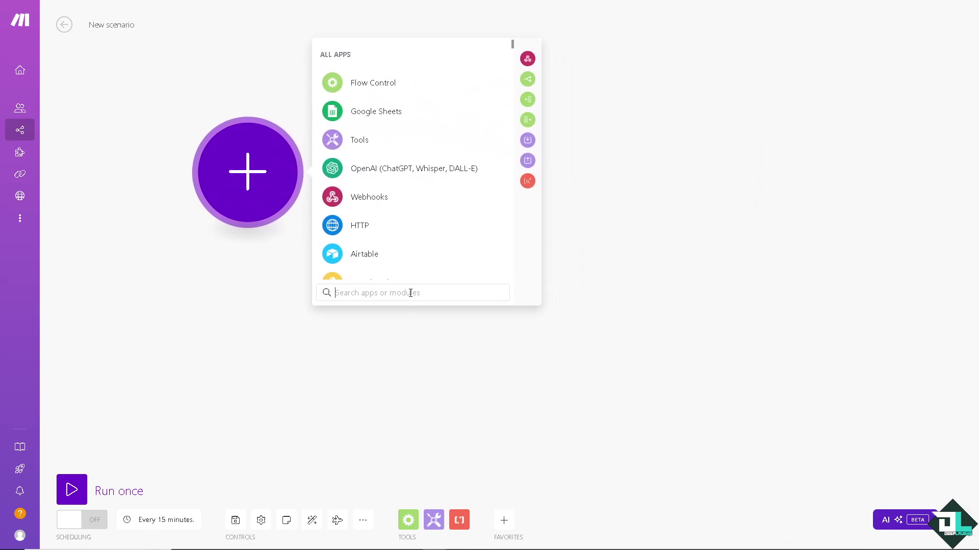
Search 'Clickup' in the app picker and pick ClickUp as the first module's app.
type("Clickup")
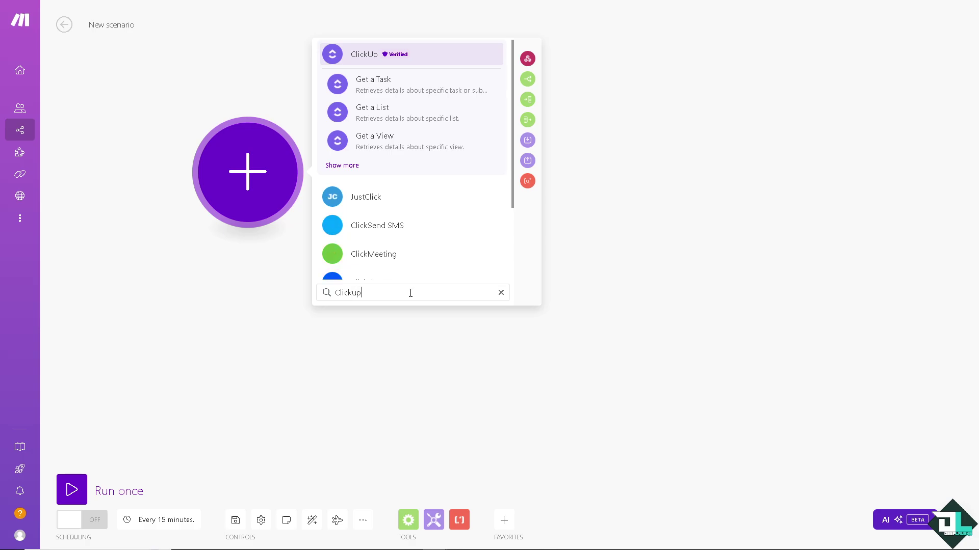
scroll(422, 242, "down", 1)
scroll(410, 246, "down", 1)
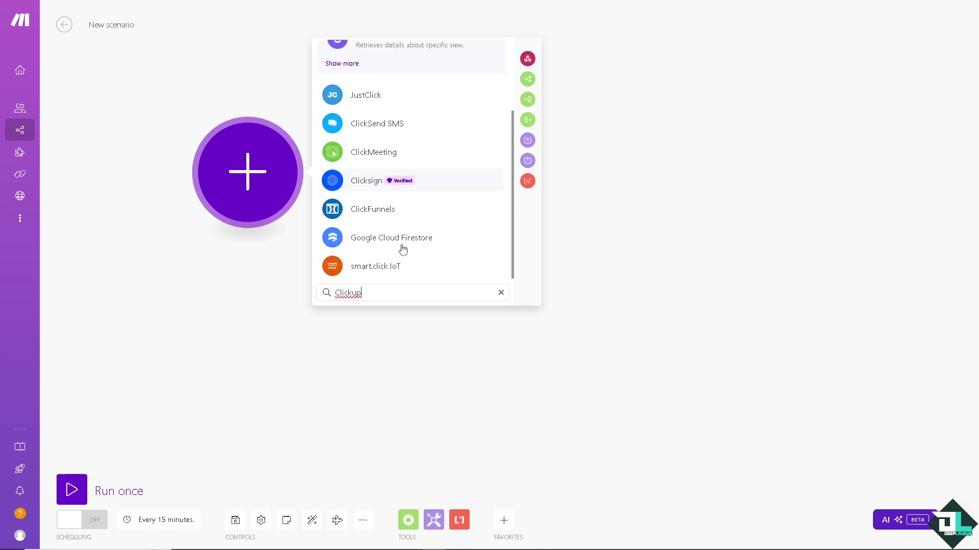
scroll(379, 219, "up", 2)
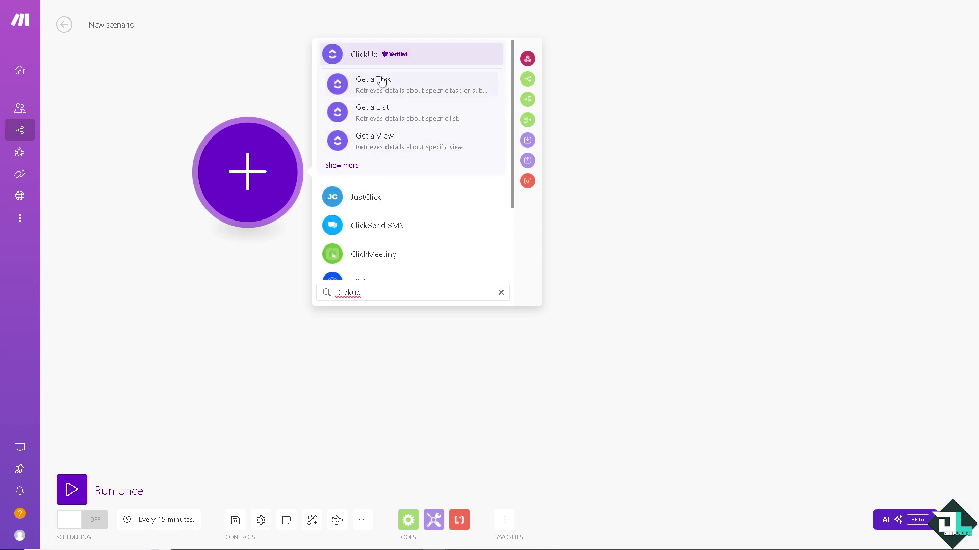
left_click(357, 57)
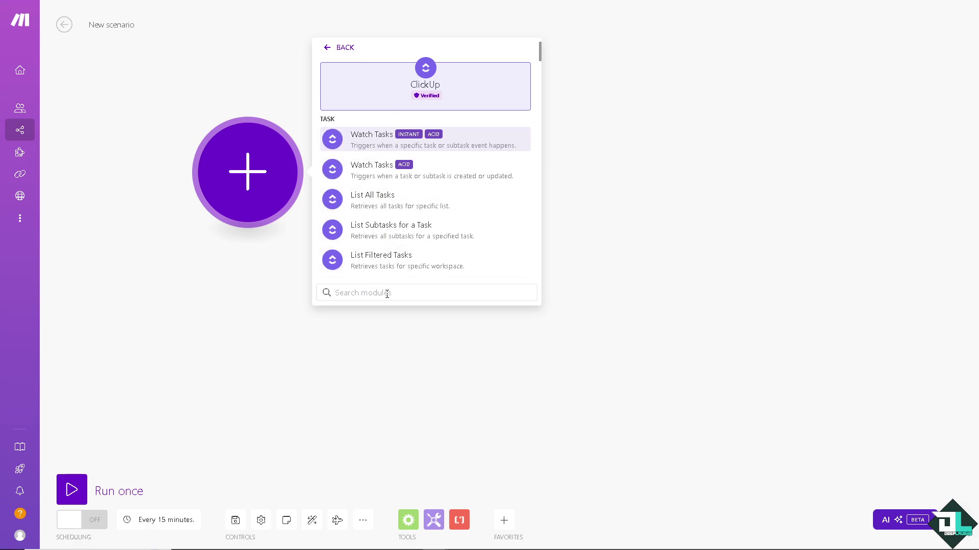
type("j")
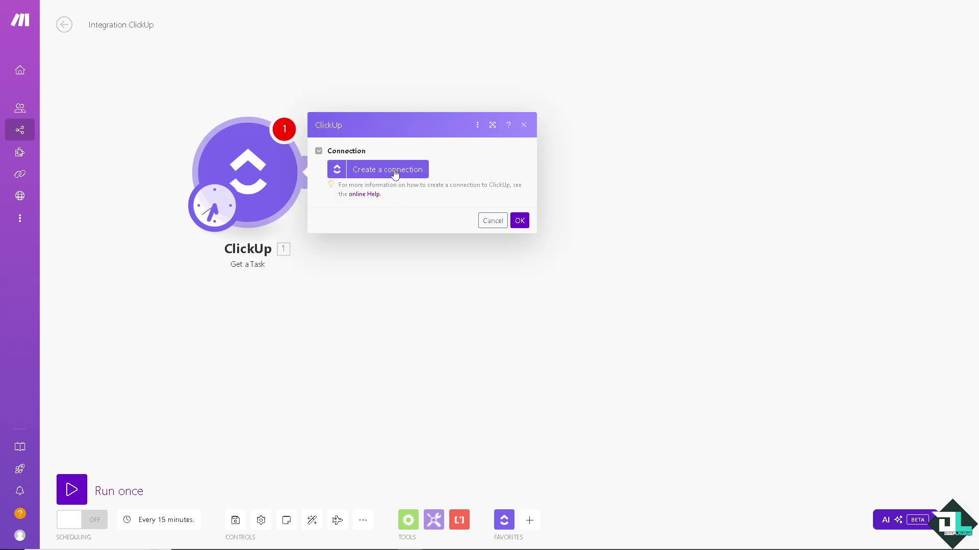
Create 'My ClickUp connection' for the Get a Task module and authorize it for the workspace.
left_click(519, 220)
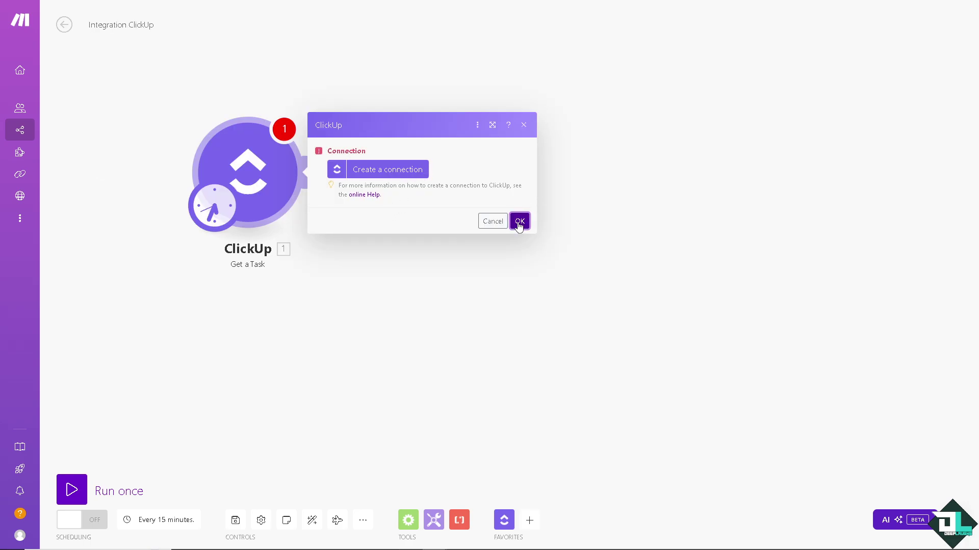
left_click(387, 169)
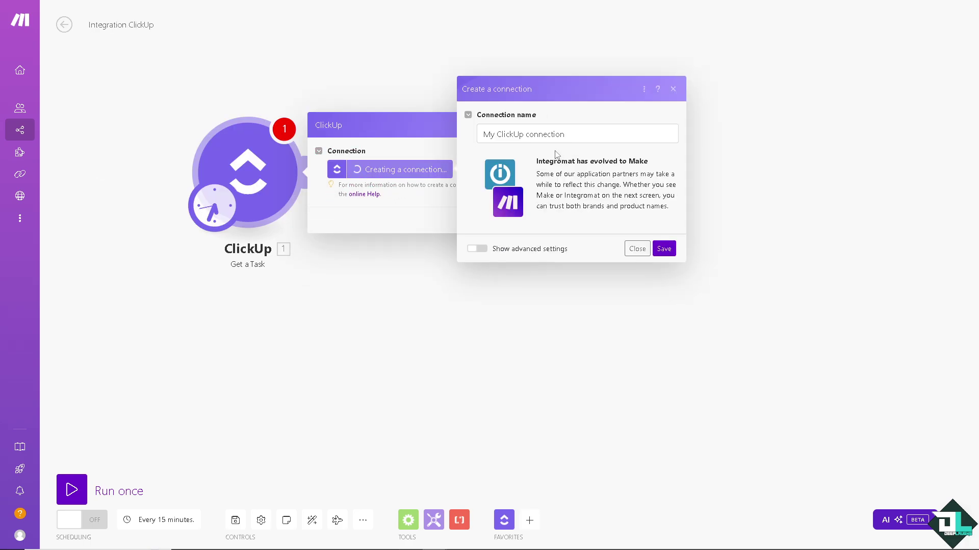
left_click(664, 250)
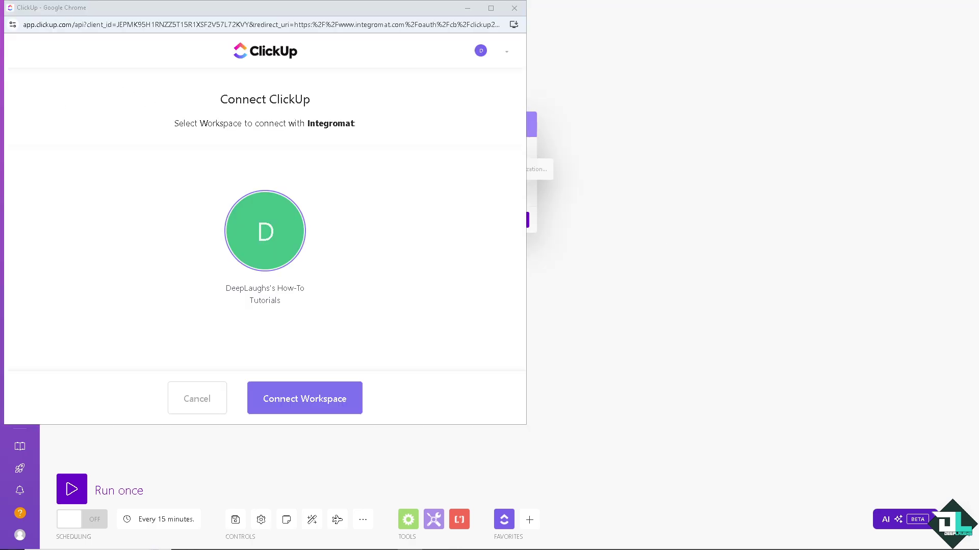
left_click(307, 402)
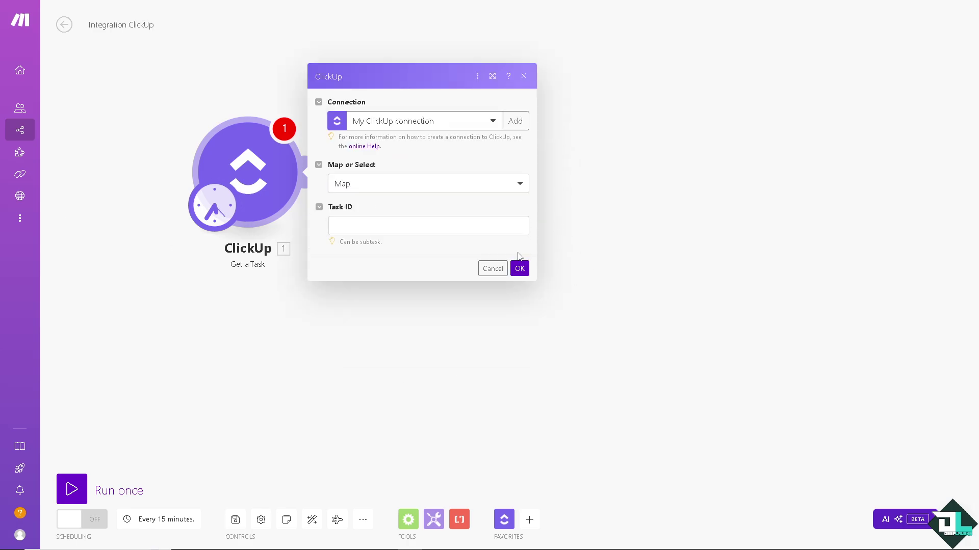
Switch the module to Select mode and choose the tutorials workspace and DeepLaughs space.
left_click(516, 265)
left_click(387, 184)
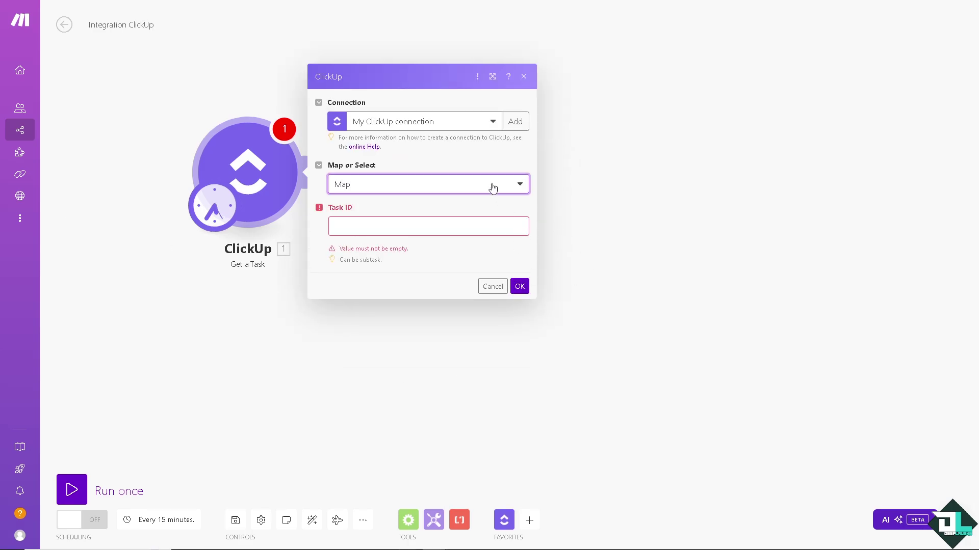
left_click(387, 220)
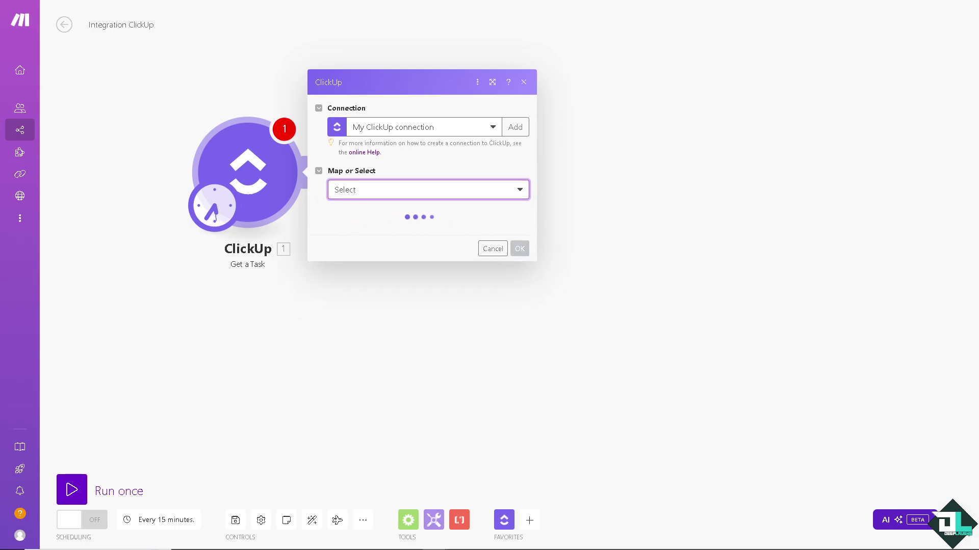
left_click(375, 236)
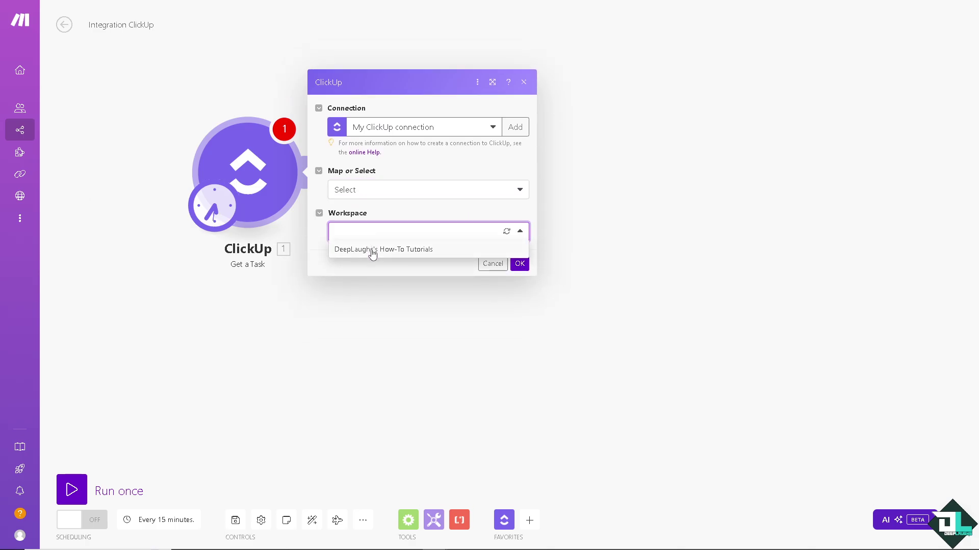
left_click(372, 249)
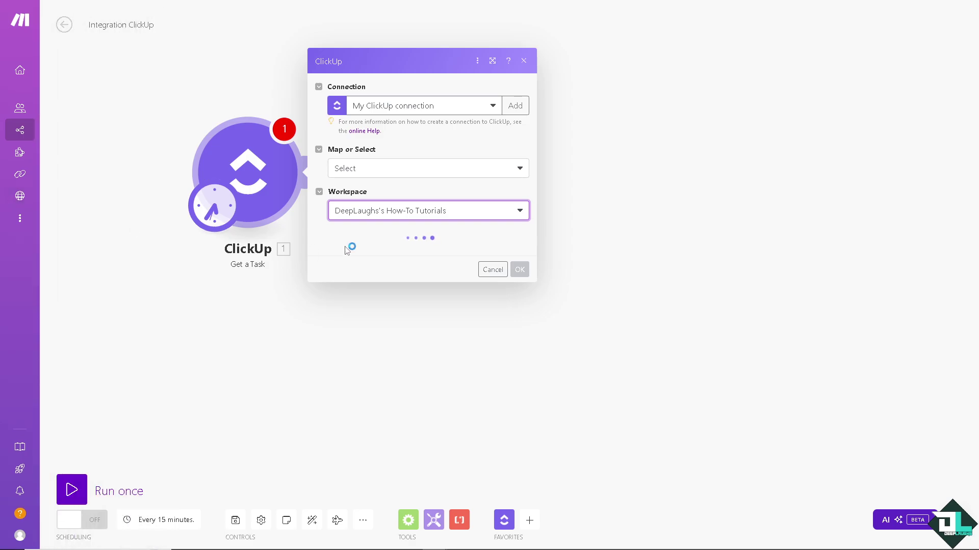
left_click(509, 254)
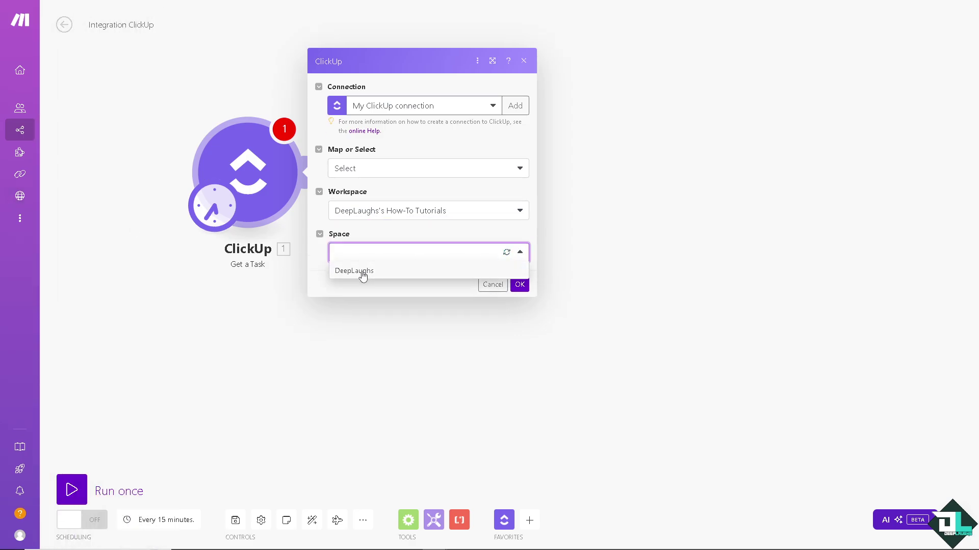
left_click(361, 272)
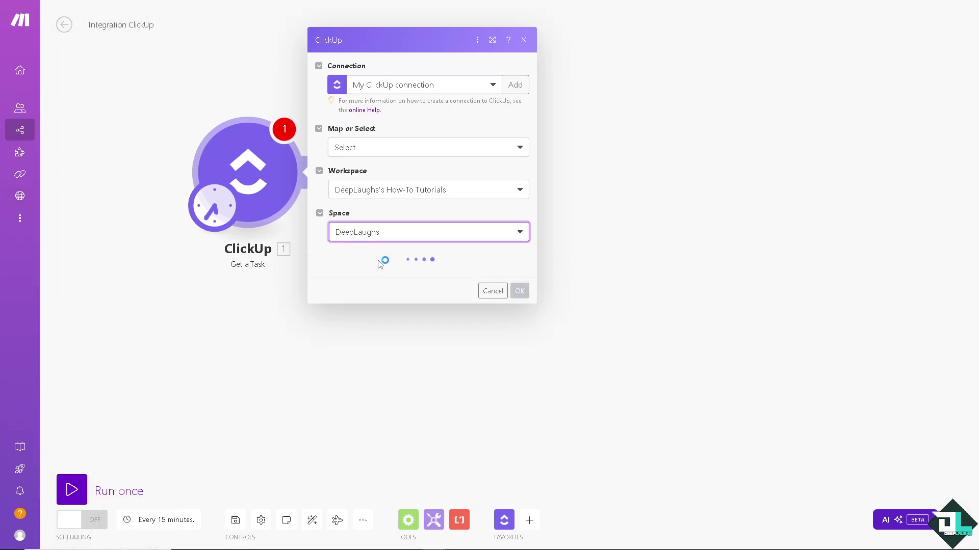
Choose the Projects folder, Project 1 list and Task 3, and confirm the module.
left_click(467, 277)
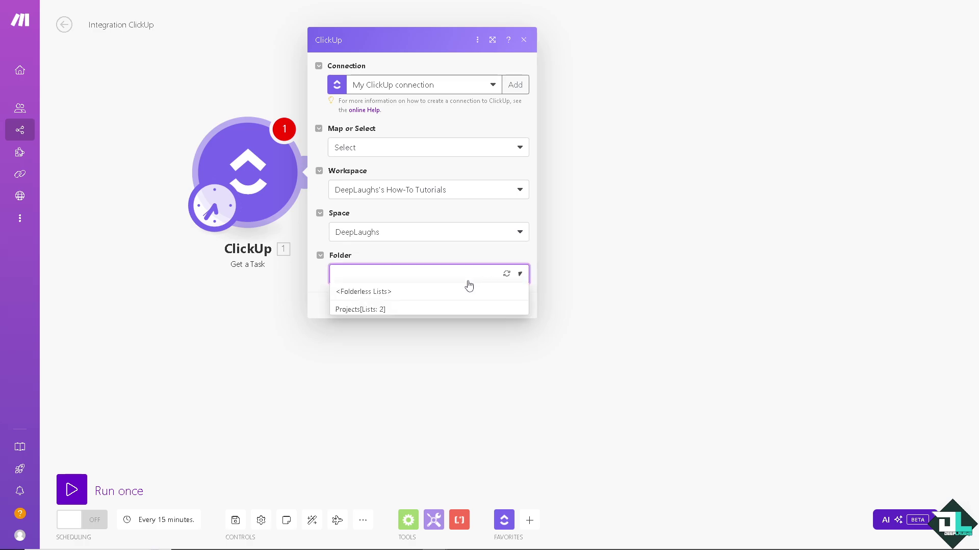
left_click(362, 309)
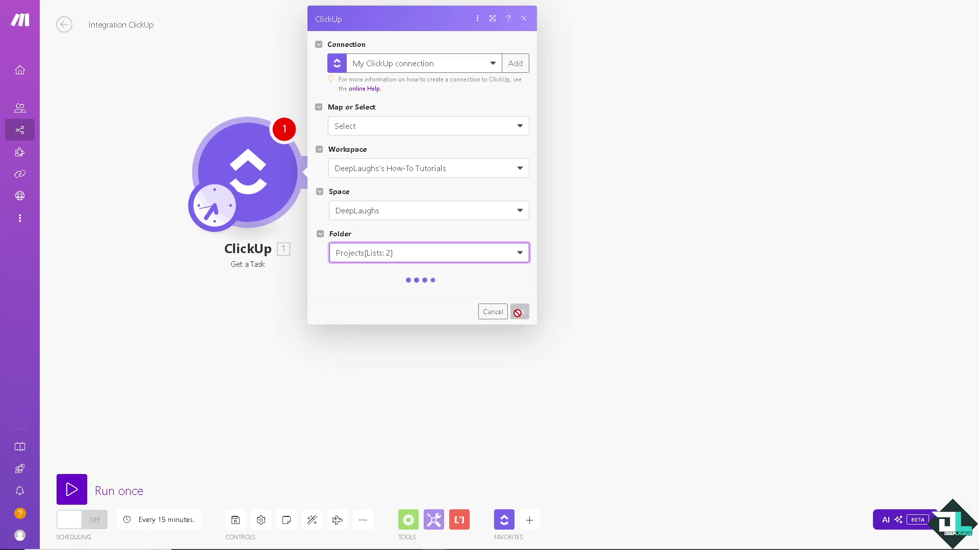
left_click(515, 295)
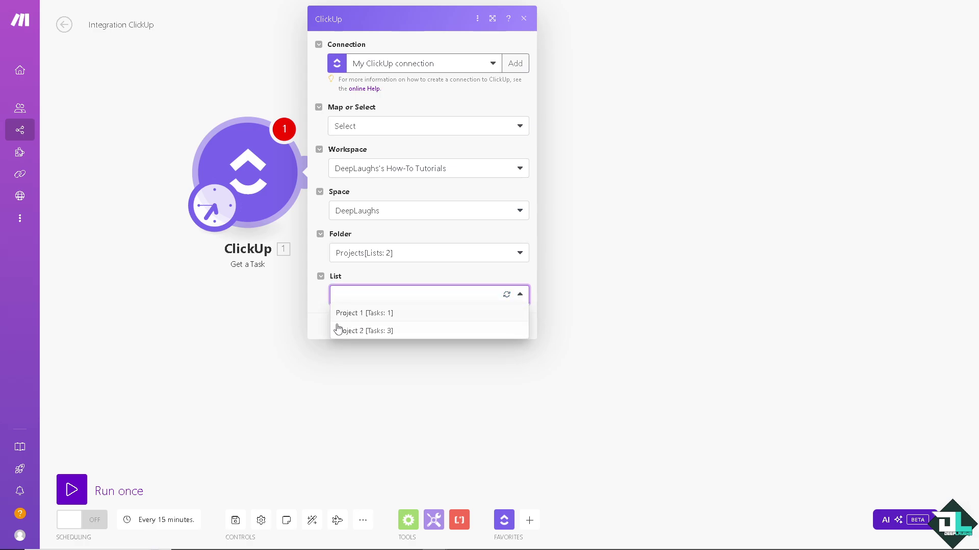
left_click(363, 315)
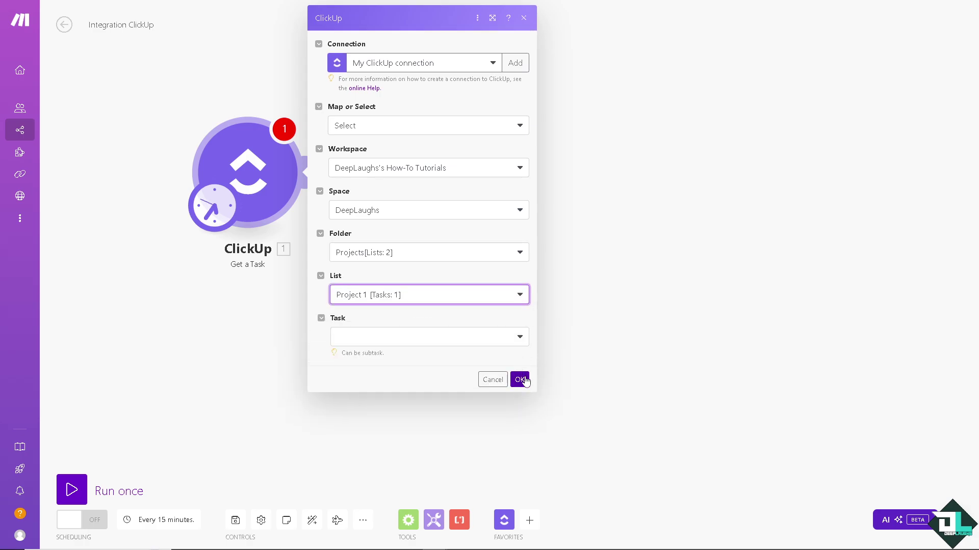
left_click(489, 339)
left_click(343, 347)
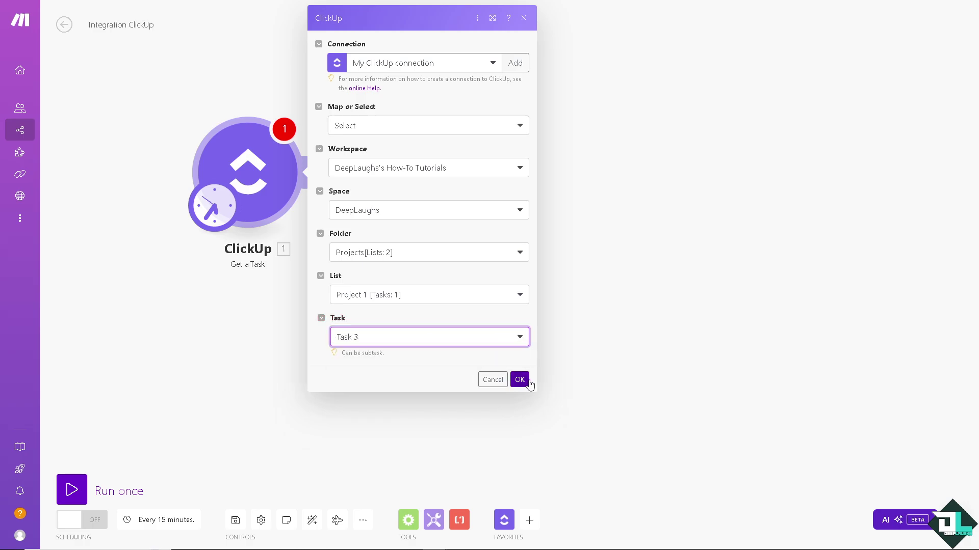
left_click(519, 379)
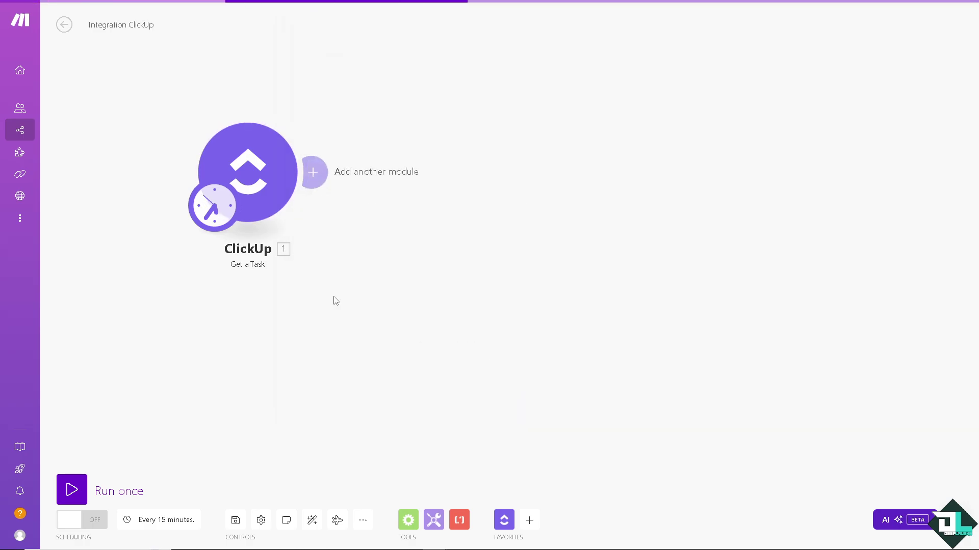
Add a Jira Cloud Platform 'Create an Issue' module after the ClickUp module.
left_click(316, 181)
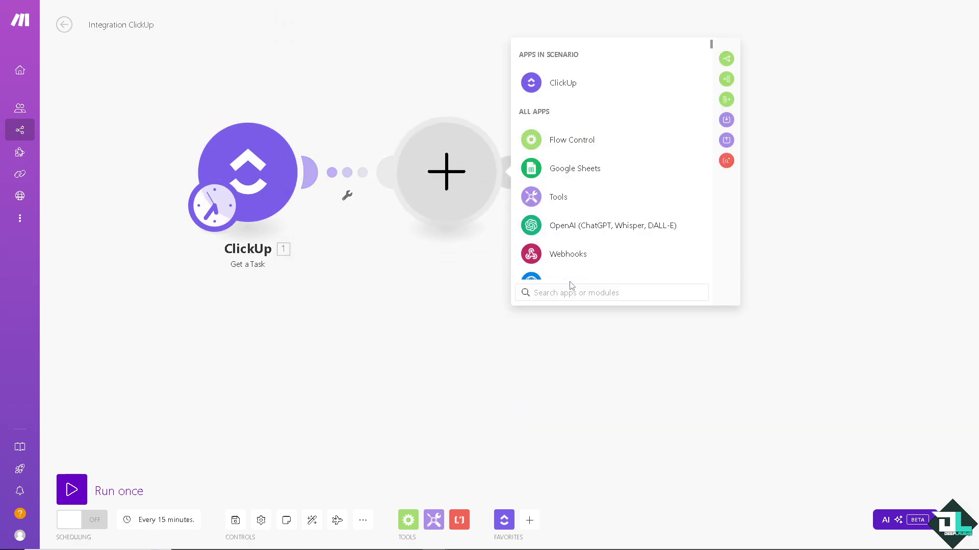
type("Jira")
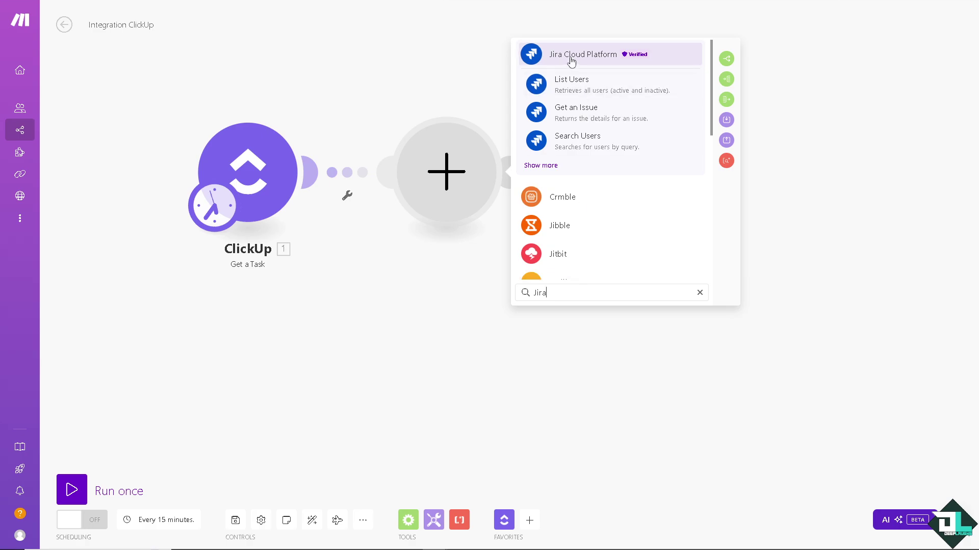
left_click(572, 60)
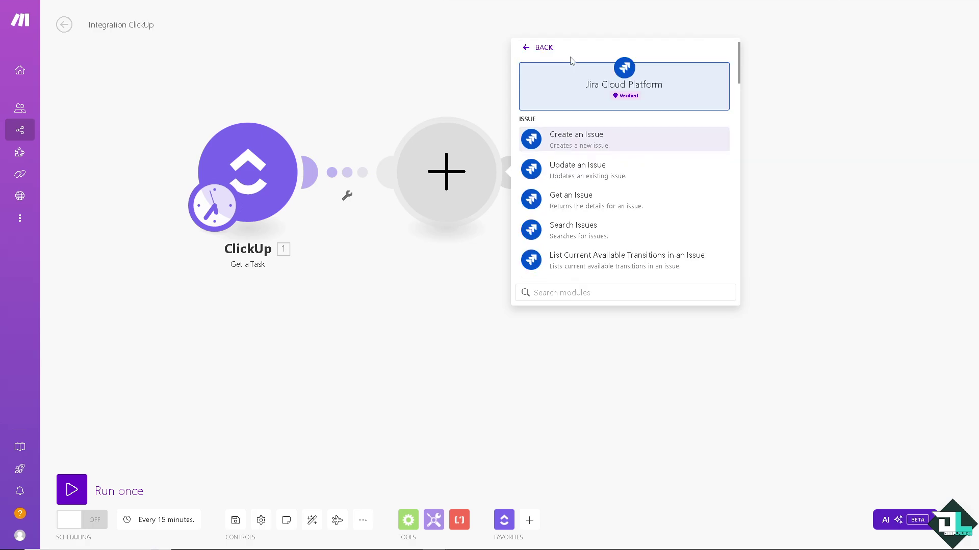
left_click(631, 143)
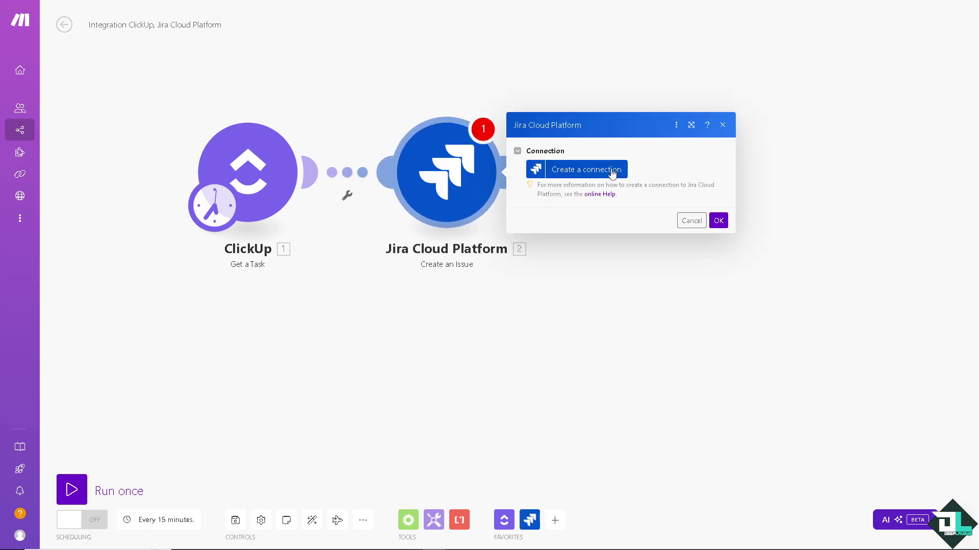
Start a Jira connection, abandon it unsaved, and close the module settings.
left_click(611, 170)
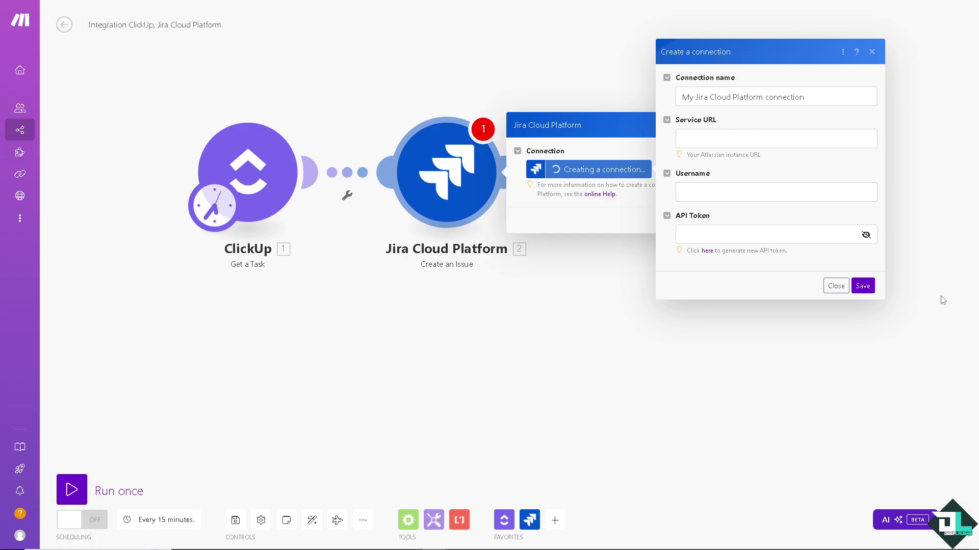
left_click(862, 286)
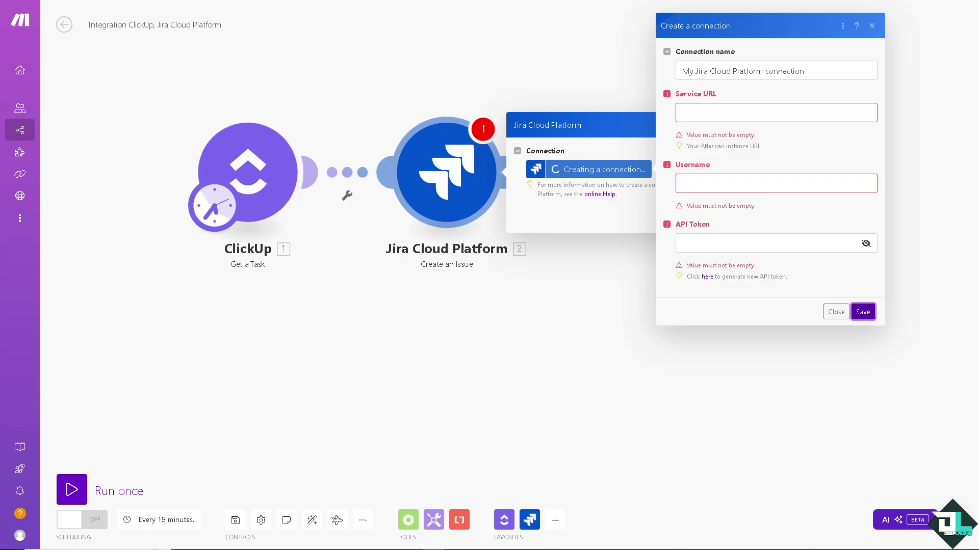
left_click(836, 312)
left_click(723, 126)
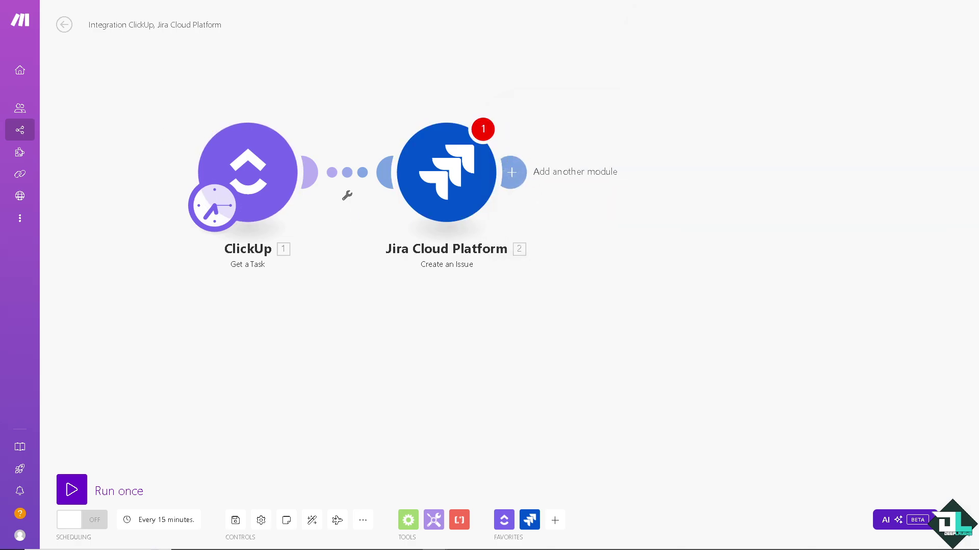